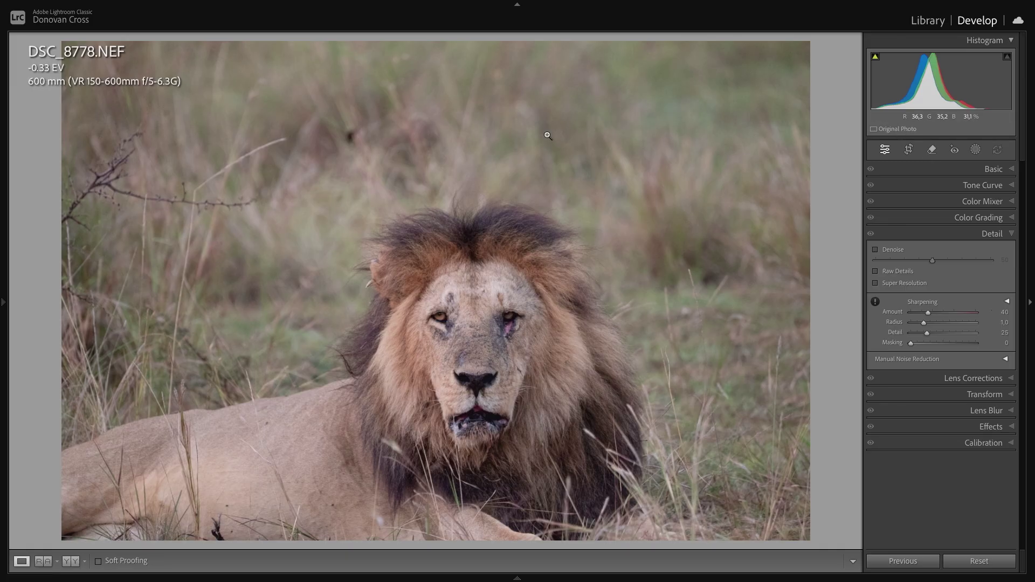
# Step: Apply Denoise to the lion photo at an amount of 50
pyautogui.click(874, 250)
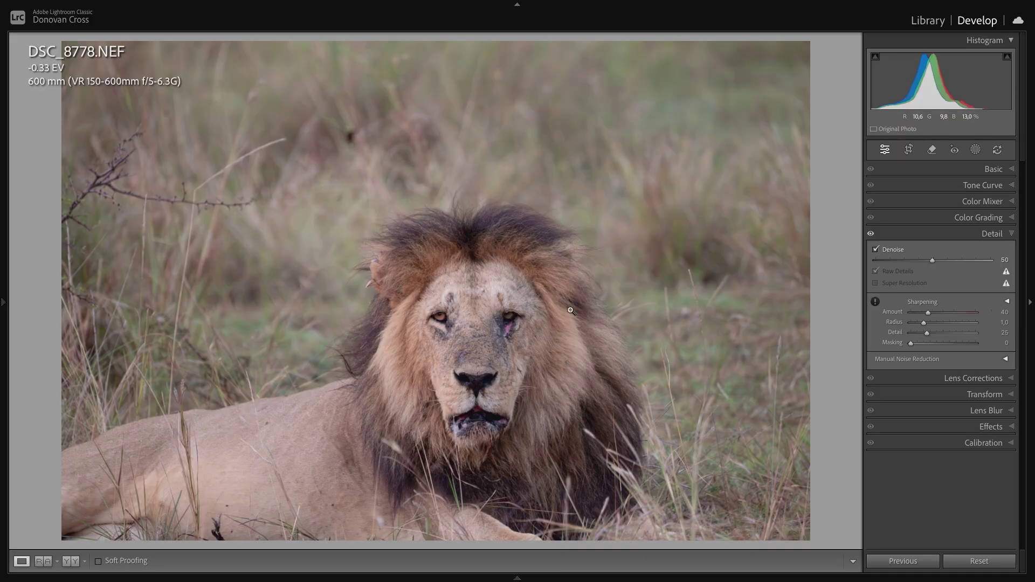
pyautogui.click(1014, 237)
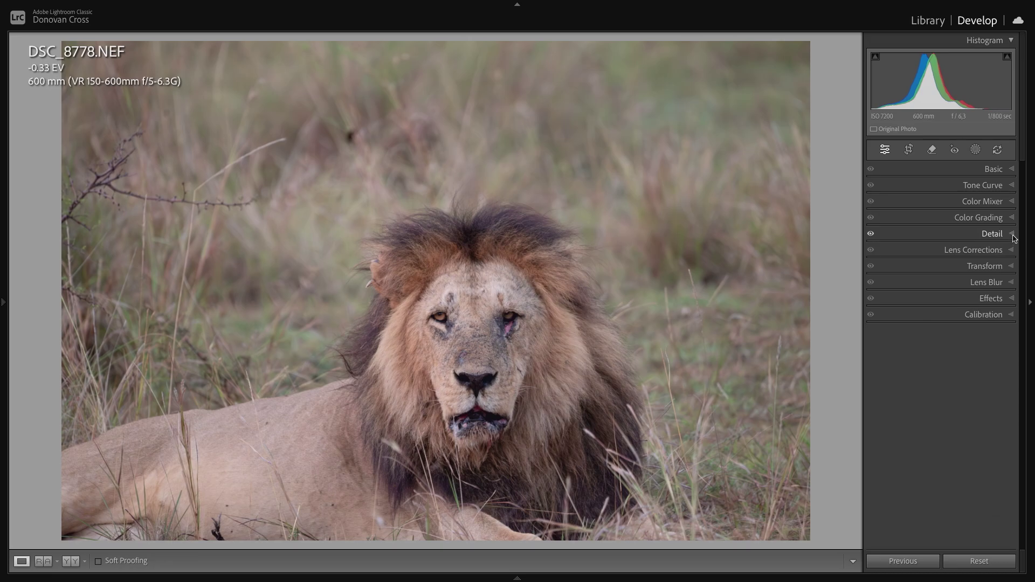
# Step: Warm the white balance to a temperature of 4,717 and compare the photo with its unedited version
pyautogui.click(1016, 173)
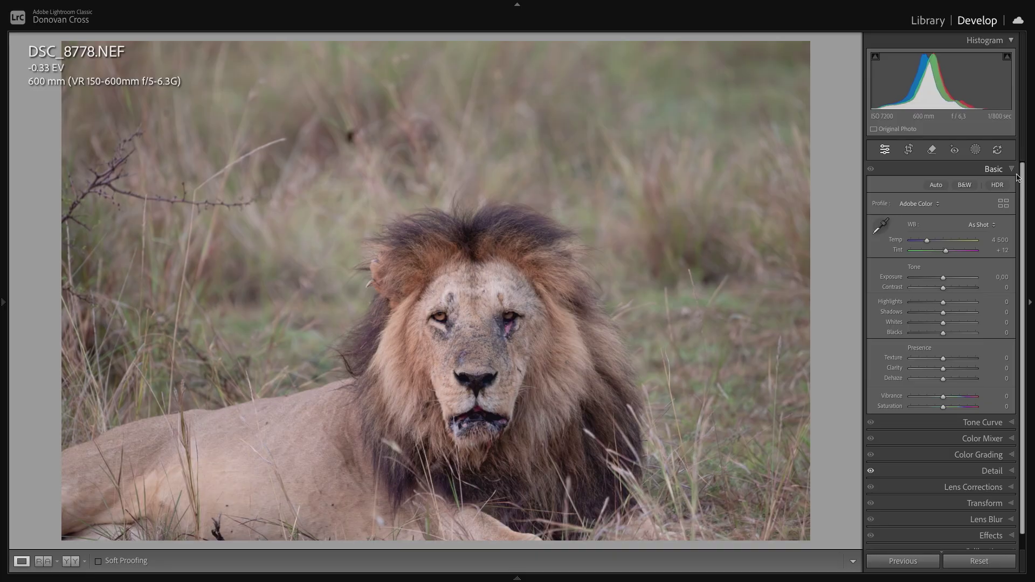
pyautogui.press('XF86MonBrightnessUp')
pyautogui.moveTo(927, 243); pyautogui.dragTo(929, 243)
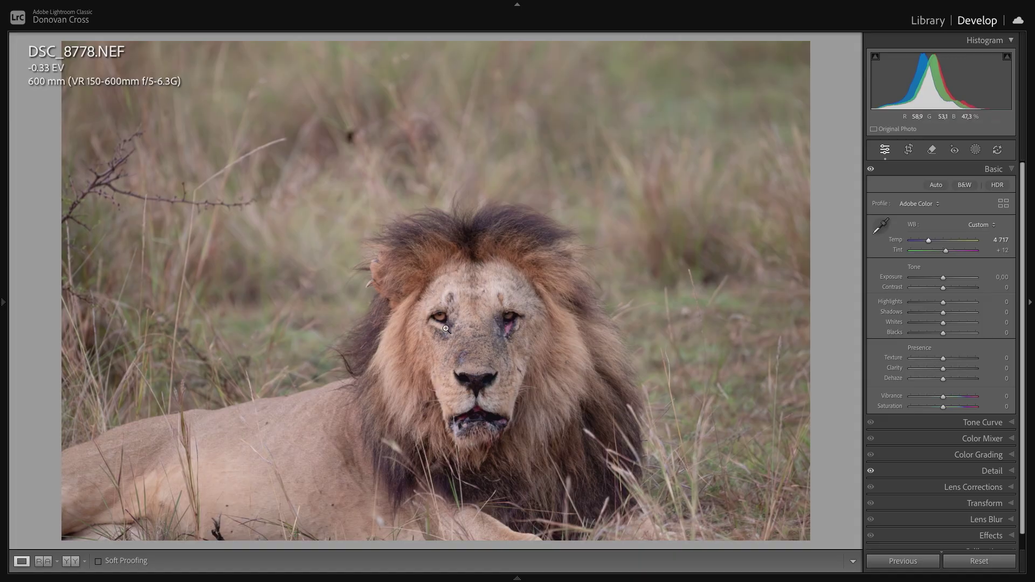
pyautogui.press('\\')
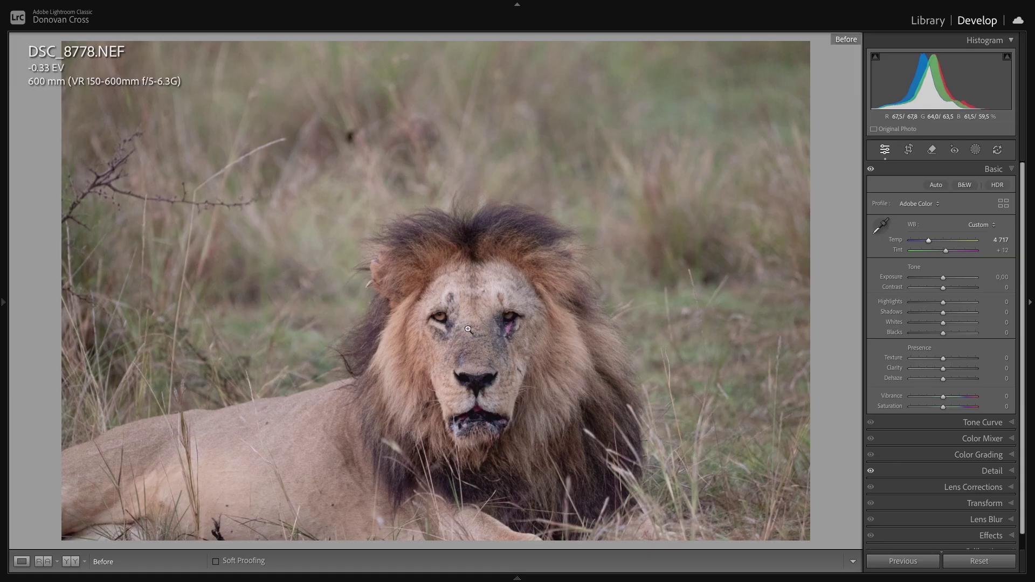
pyautogui.press('\\')
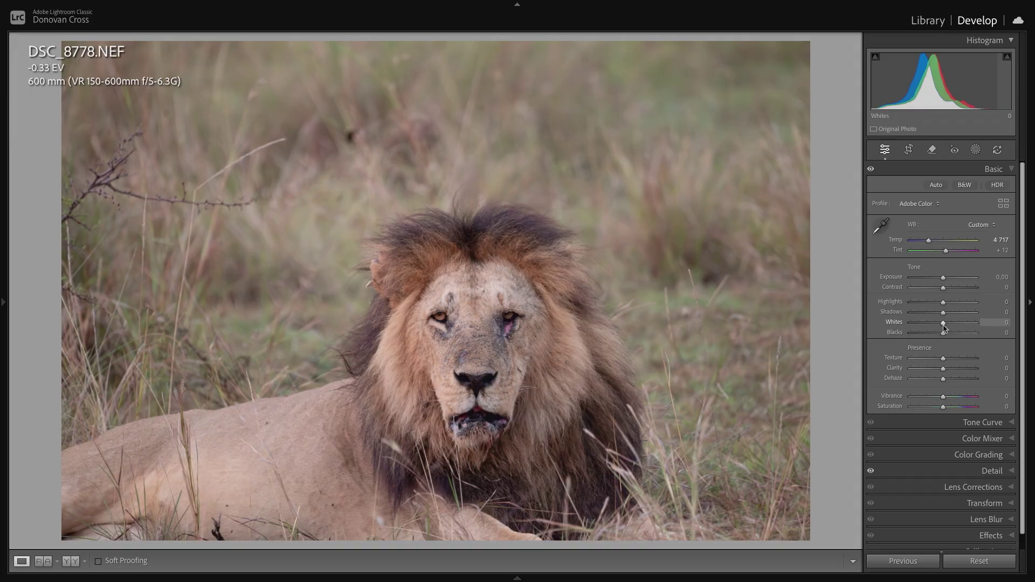
# Step: Set the photo's Whites to +9 and Blacks to -14
pyautogui.moveTo(944, 327); pyautogui.dragTo(946, 328)
pyautogui.moveTo(945, 328); pyautogui.dragTo(947, 328)
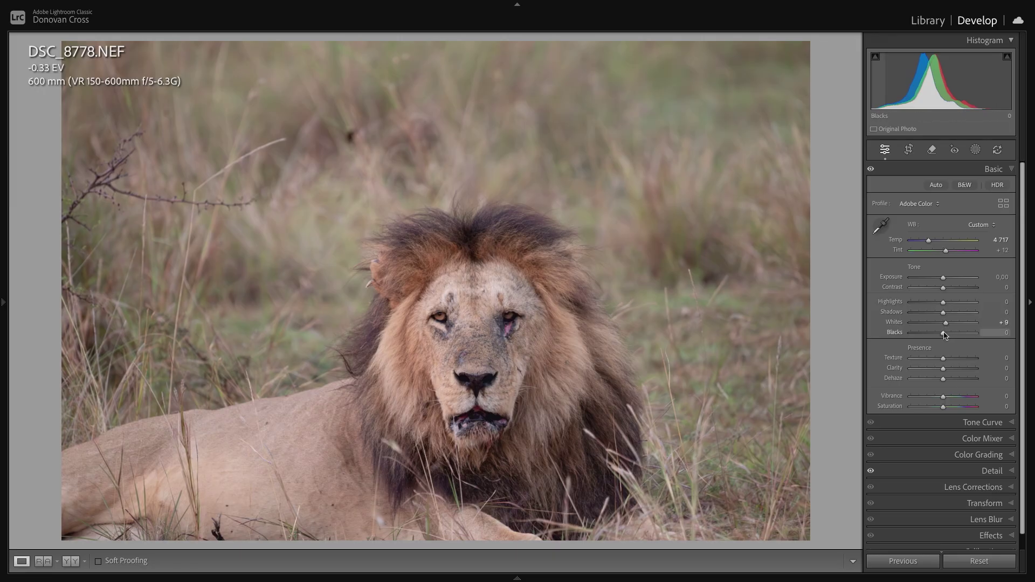
pyautogui.moveTo(944, 335); pyautogui.dragTo(940, 335)
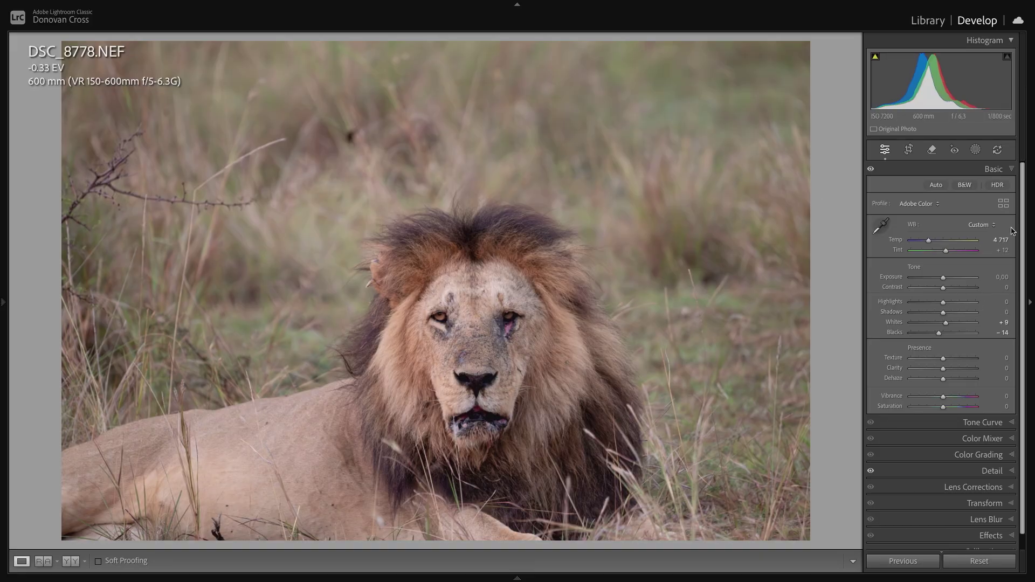
pyautogui.click(1013, 175)
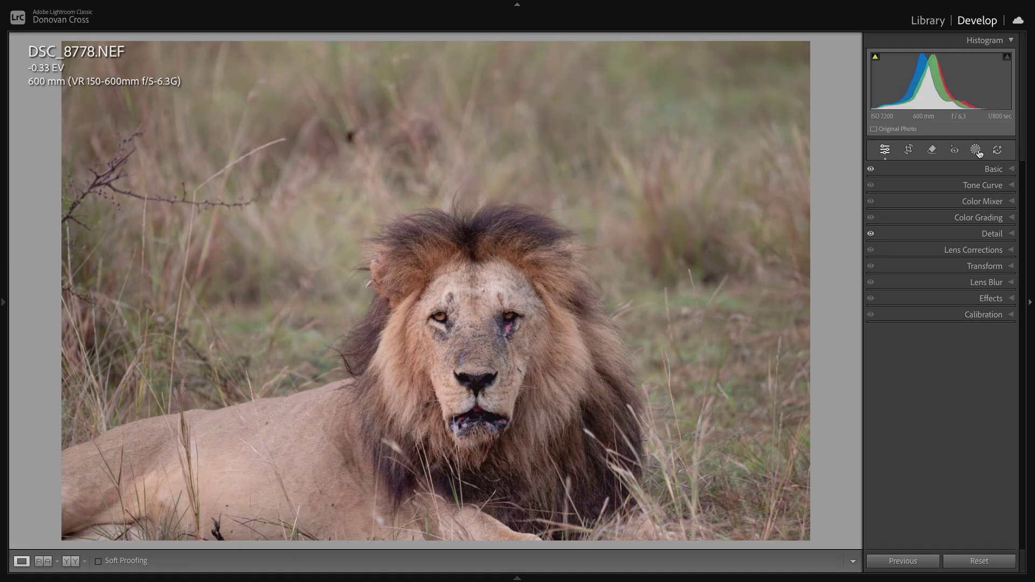
# Step: Shrink the crop to a small portrait-oriented frame over the lion's eyes and nose, keeping the original aspect ratio locked
pyautogui.click(909, 150)
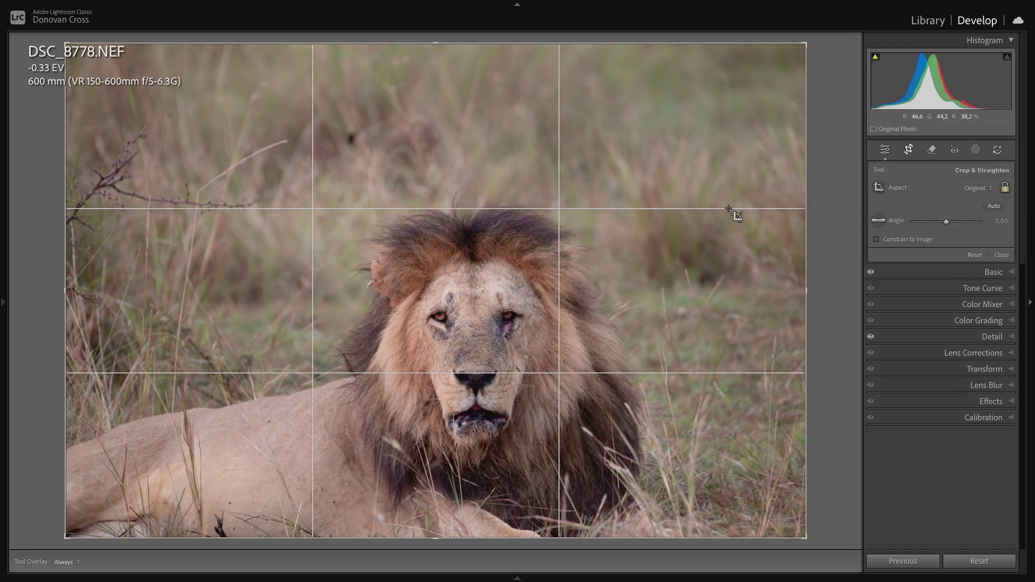
pyautogui.moveTo(804, 291); pyautogui.dragTo(822, 372)
pyautogui.moveTo(801, 296)
pyautogui.mouseDown()
pyautogui.moveTo(650, 307)
pyautogui.moveTo(433, 294)
pyautogui.moveTo(455, 313)
pyautogui.moveTo(805, 302)
pyautogui.mouseUp()
pyautogui.moveTo(434, 541)
pyautogui.mouseDown()
pyautogui.moveTo(437, 316)
pyautogui.moveTo(448, 280)
pyautogui.moveTo(435, 538)
pyautogui.mouseUp()
pyautogui.moveTo(803, 291); pyautogui.dragTo(822, 399)
pyautogui.moveTo(806, 43); pyautogui.dragTo(81, 388)
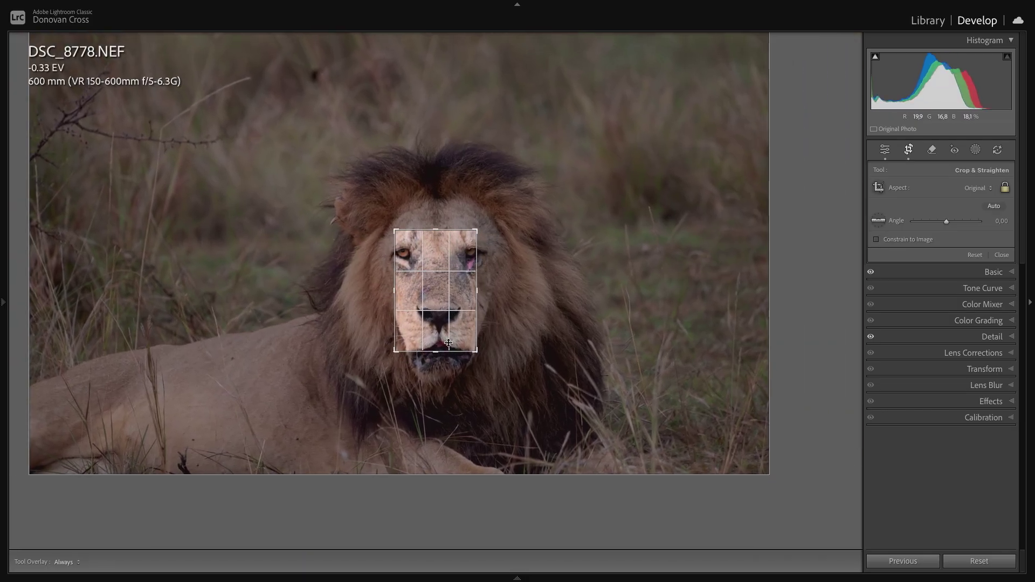
# Step: Enlarge and recentre the portrait crop around the lion's whole face and inner mane, and apply it
pyautogui.moveTo(478, 350); pyautogui.dragTo(491, 372)
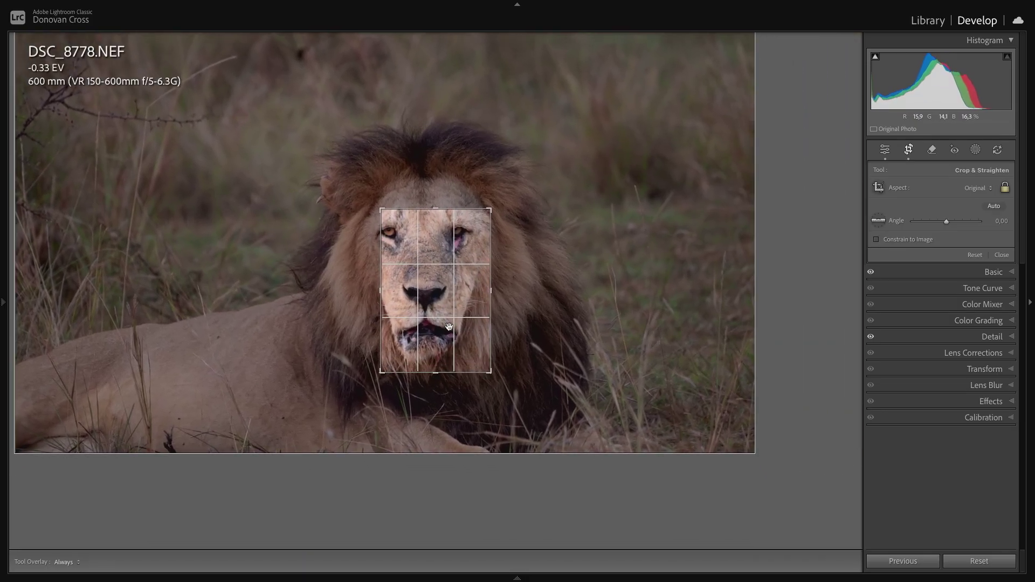
pyautogui.moveTo(429, 294); pyautogui.dragTo(458, 343)
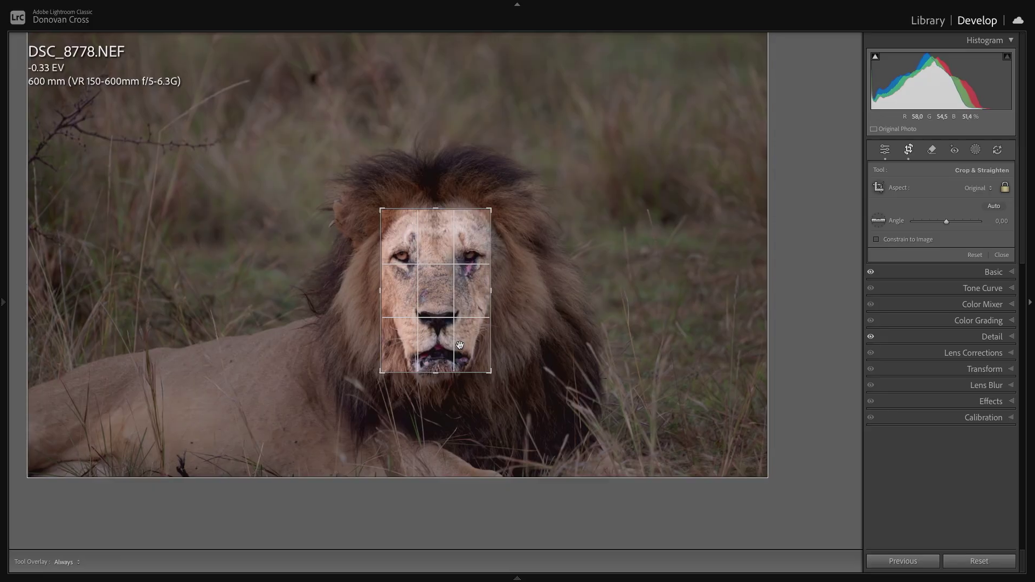
pyautogui.moveTo(490, 291)
pyautogui.mouseDown()
pyautogui.moveTo(514, 291)
pyautogui.moveTo(474, 295)
pyautogui.mouseUp()
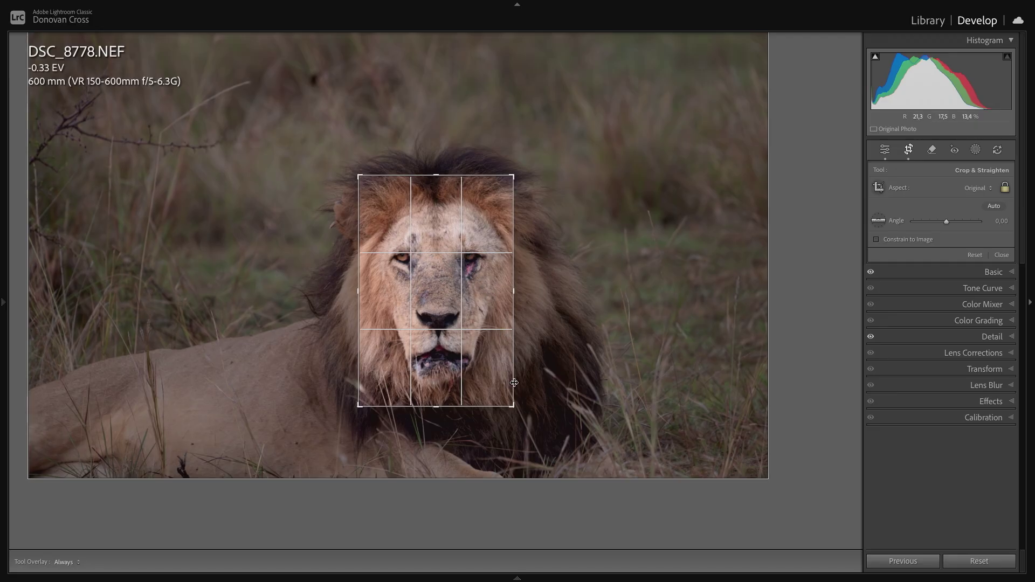
pyautogui.moveTo(516, 405); pyautogui.dragTo(519, 406)
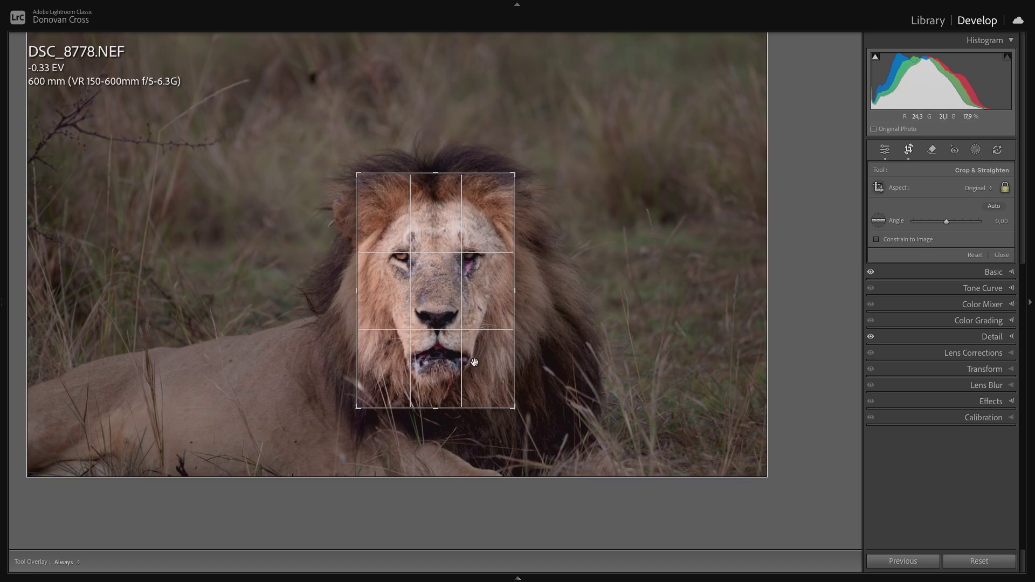
pyautogui.moveTo(458, 352); pyautogui.dragTo(458, 349)
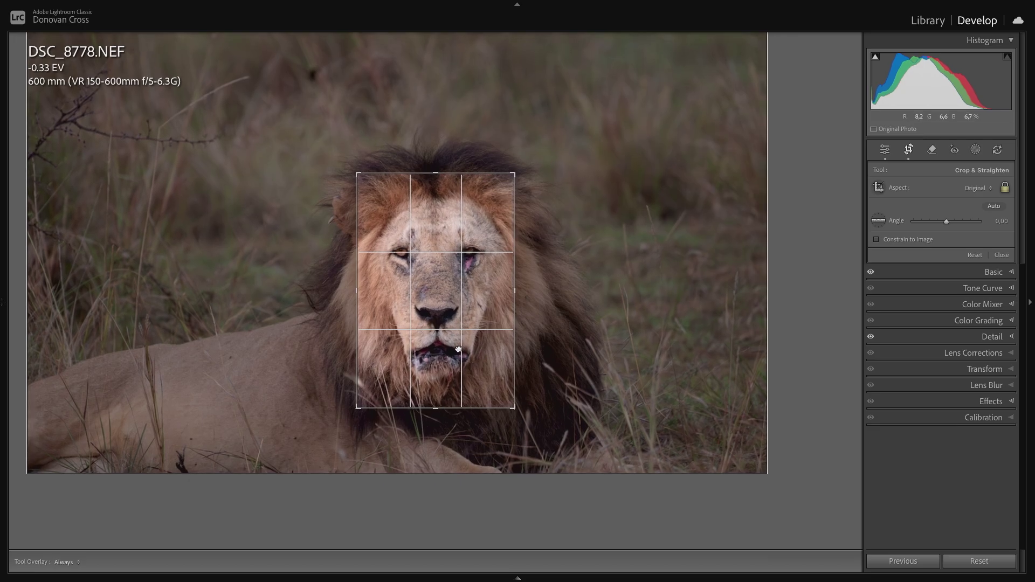
pyautogui.press('Return')
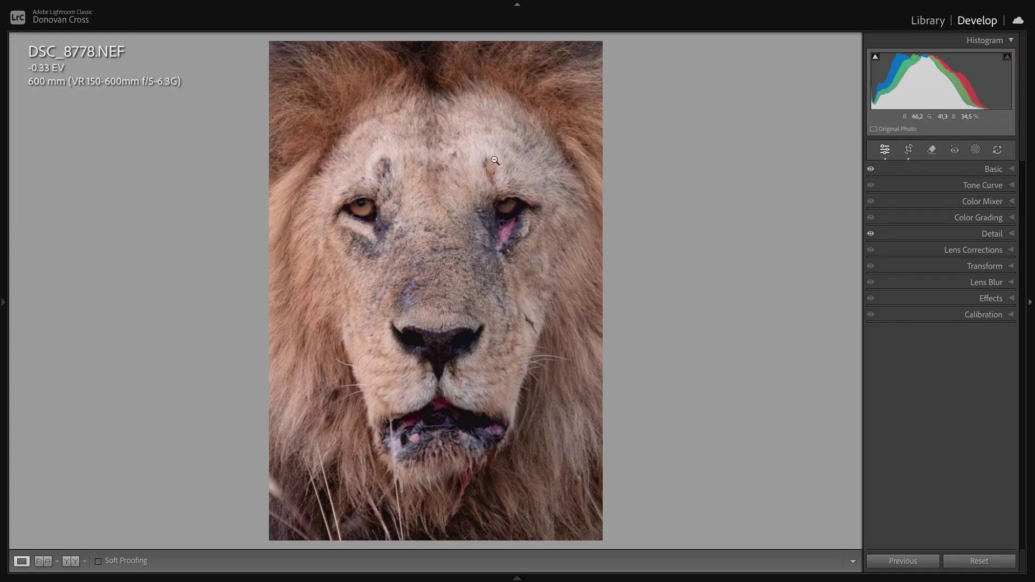
# Step: Set Shadows to +24 and Texture to +56, comparing the cropped portrait with its unedited version
pyautogui.click(1012, 171)
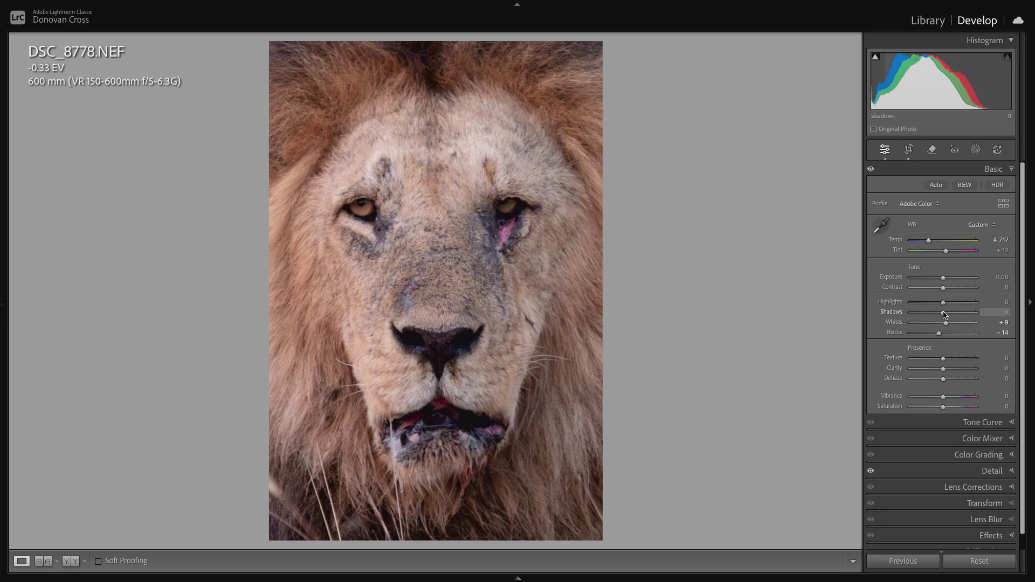
pyautogui.moveTo(944, 315); pyautogui.dragTo(953, 316)
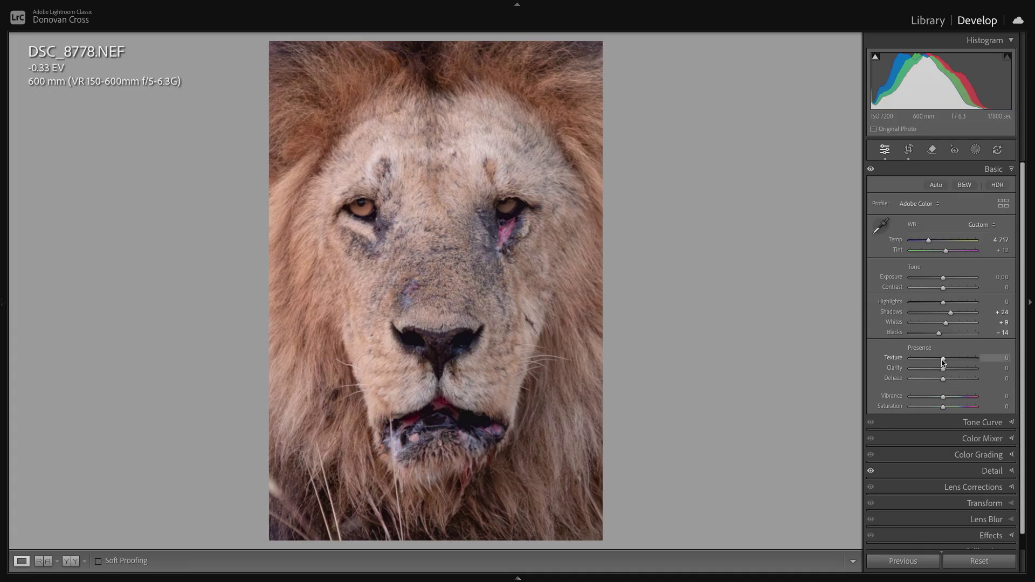
pyautogui.moveTo(943, 361); pyautogui.dragTo(963, 361)
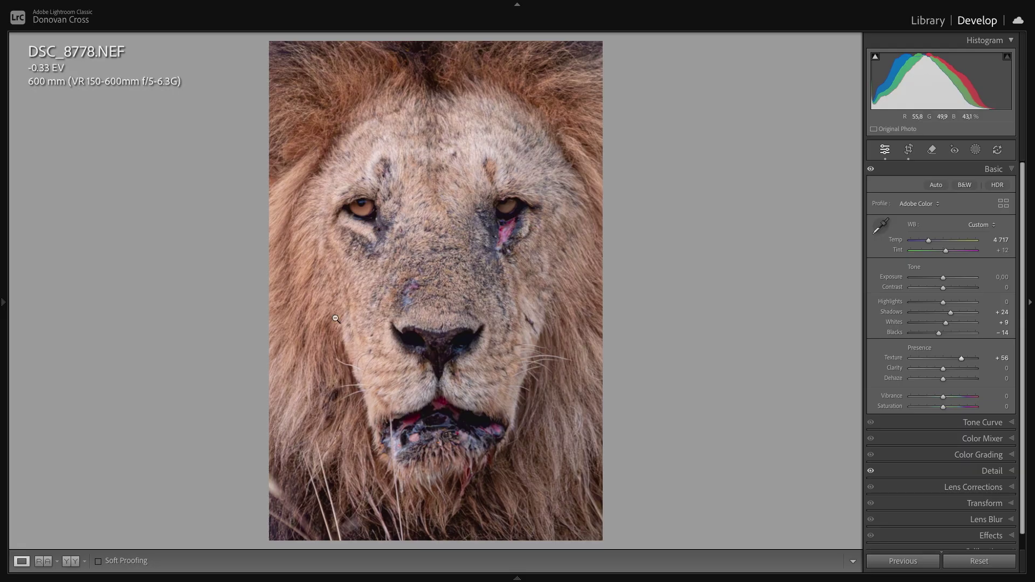
pyautogui.press('\\')
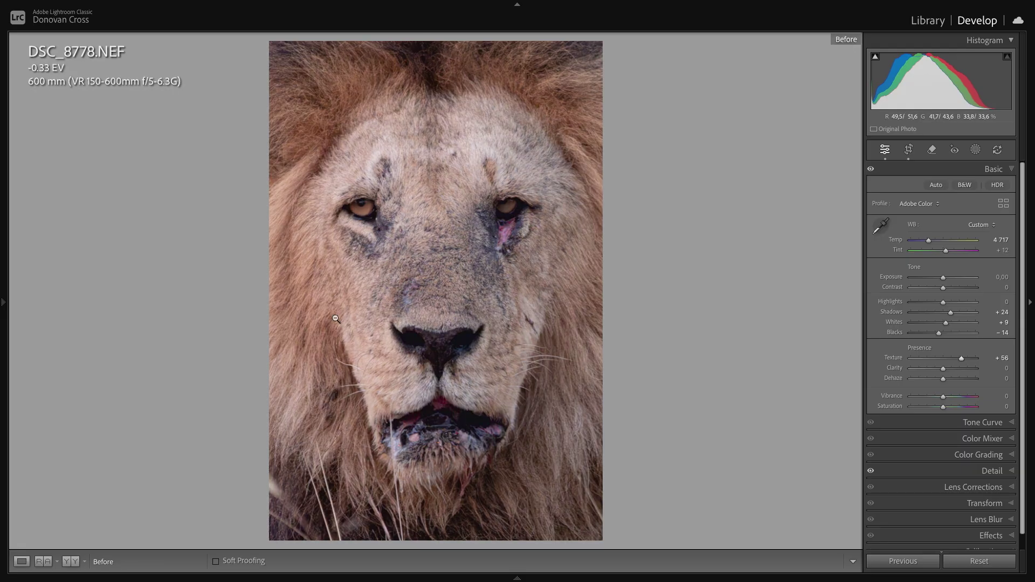
pyautogui.press('\\')
pyautogui.press('\\')
pyautogui.press('\\')
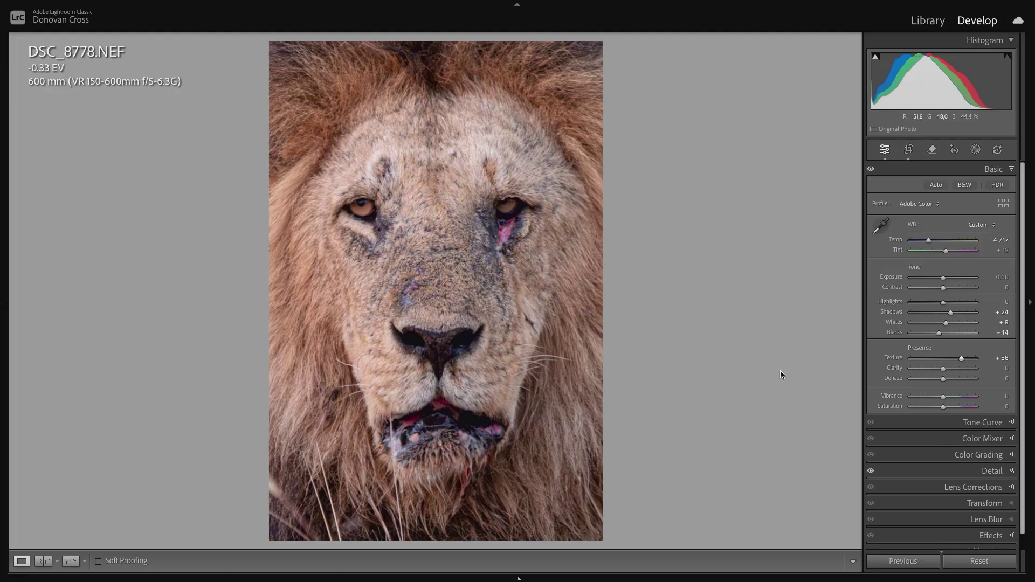
pyautogui.click(1011, 169)
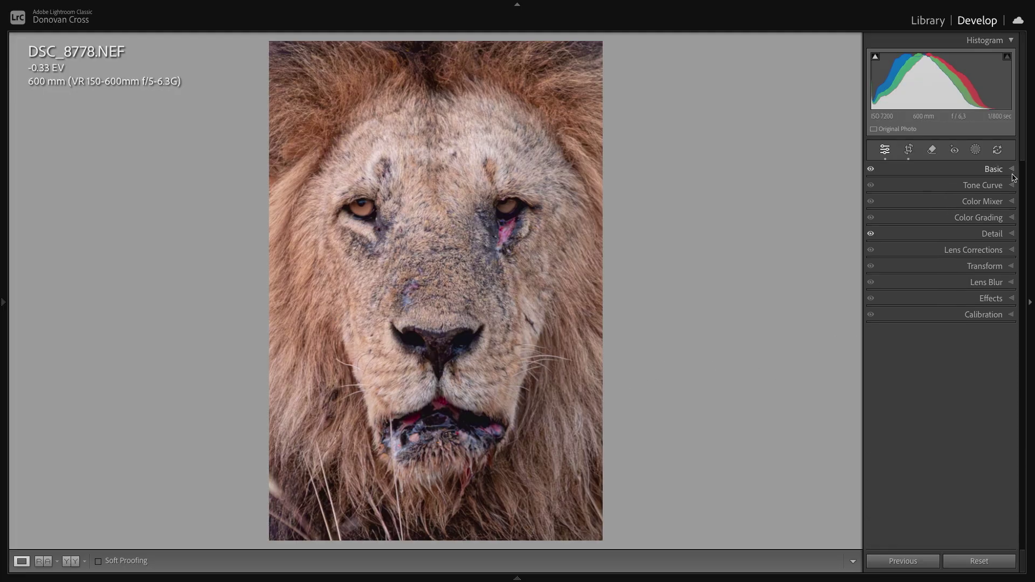
# Step: Shape the parametric tone curve with Lights at +12, Darks at -12 and Shadows at +25
pyautogui.click(1012, 185)
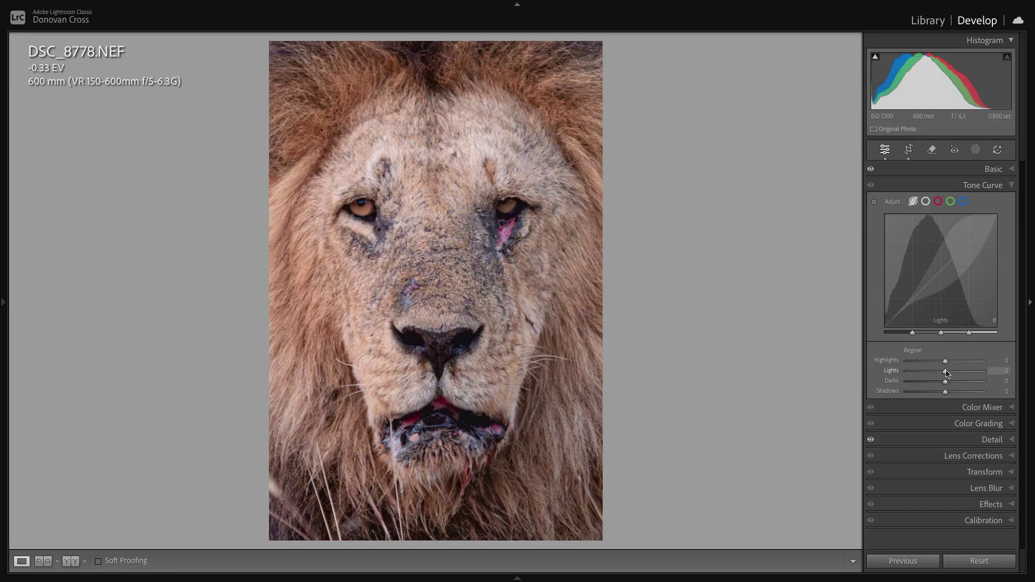
pyautogui.moveTo(947, 373); pyautogui.dragTo(951, 373)
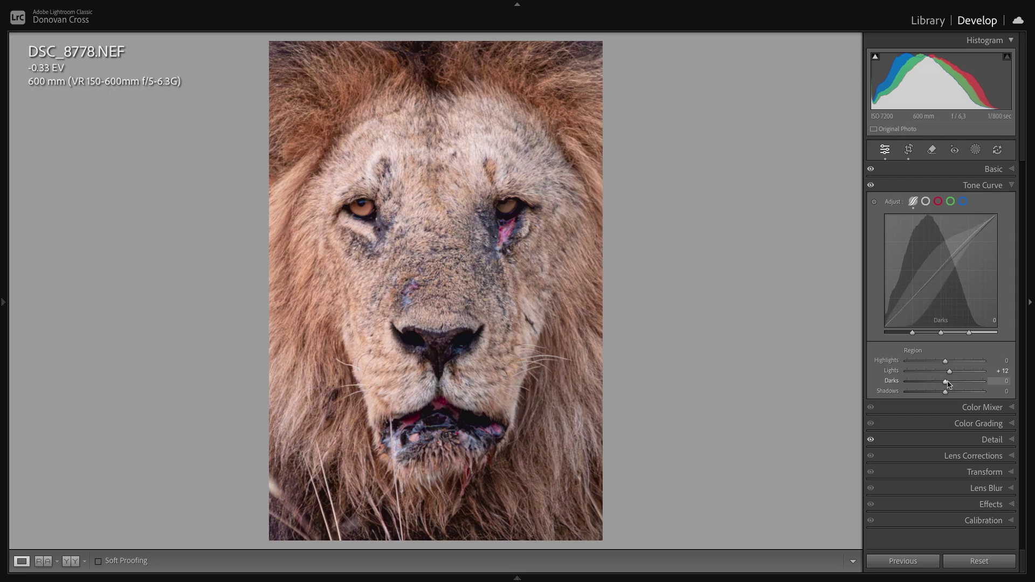
pyautogui.moveTo(946, 384); pyautogui.dragTo(943, 384)
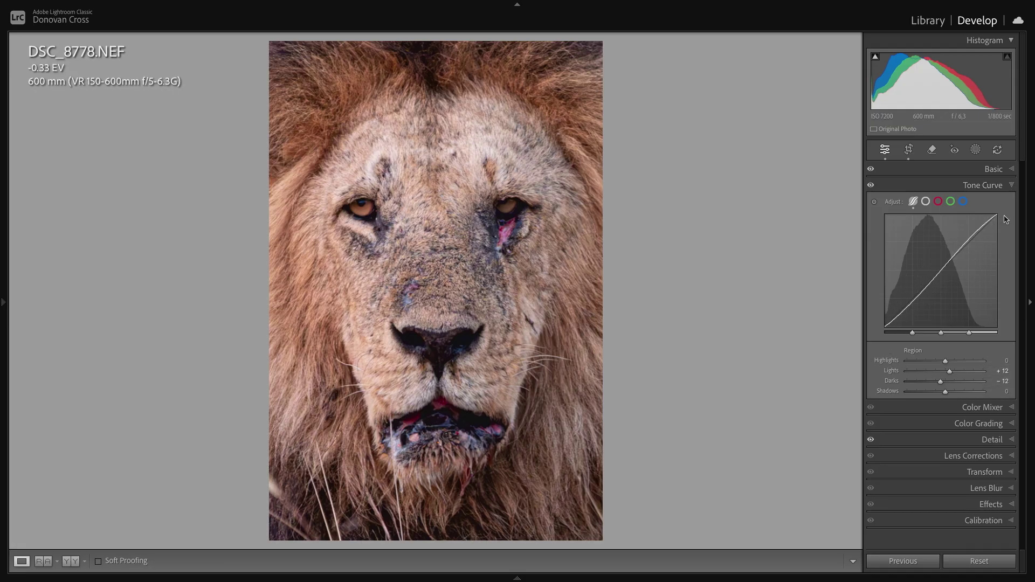
pyautogui.click(1012, 186)
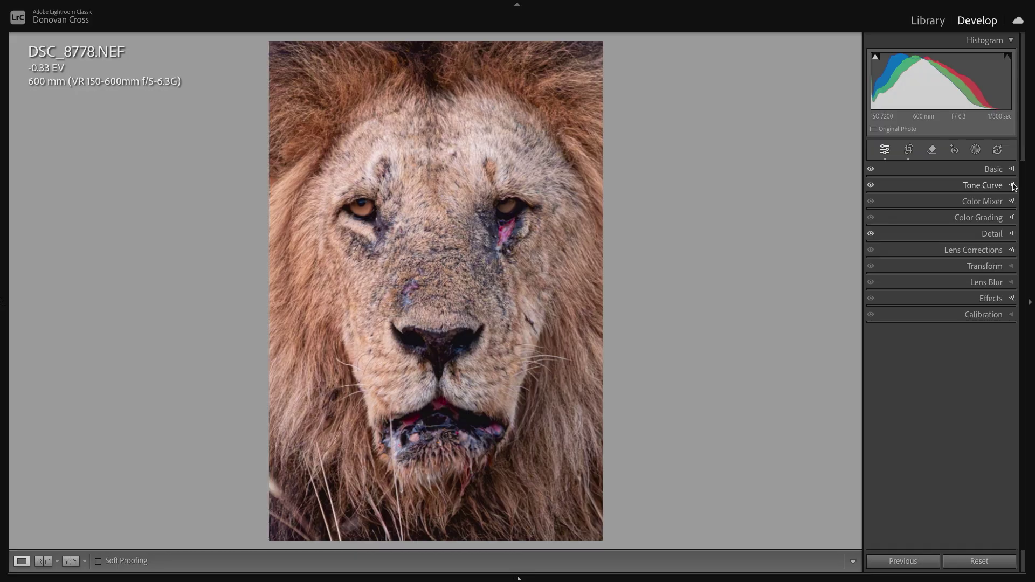
pyautogui.click(1013, 185)
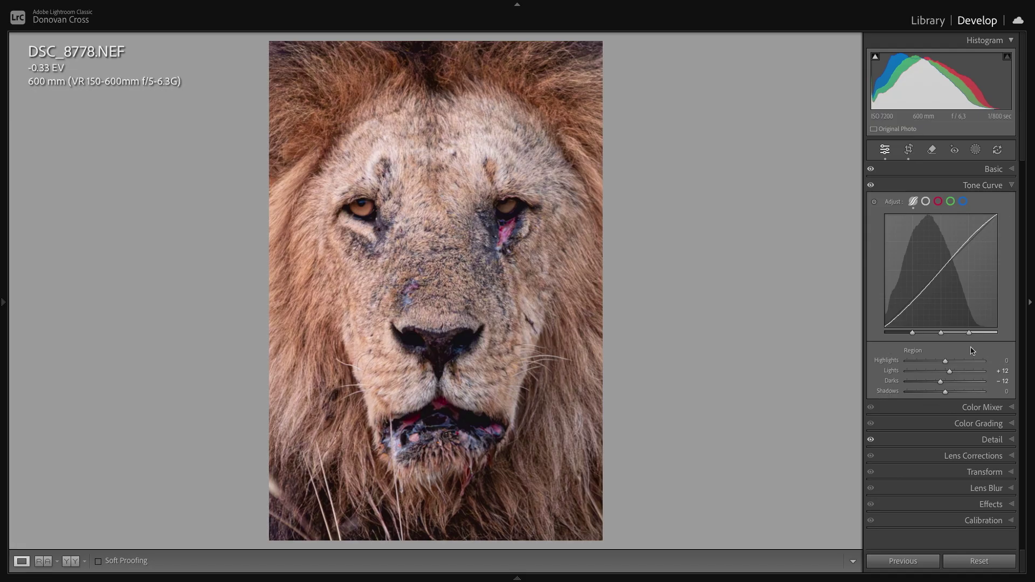
pyautogui.moveTo(945, 395)
pyautogui.mouseDown()
pyautogui.moveTo(965, 393)
pyautogui.moveTo(955, 395)
pyautogui.mouseUp()
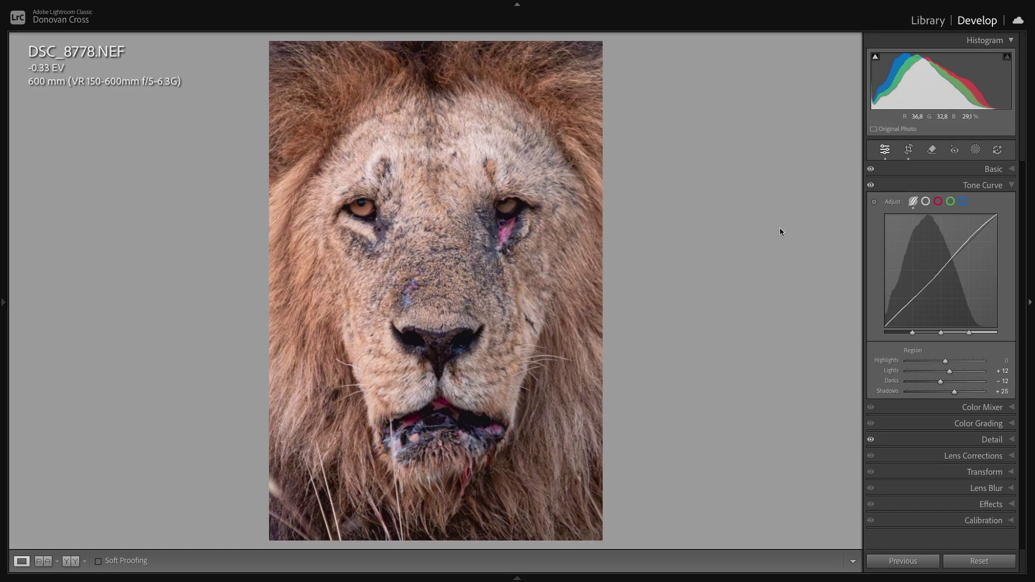
pyautogui.click(1012, 185)
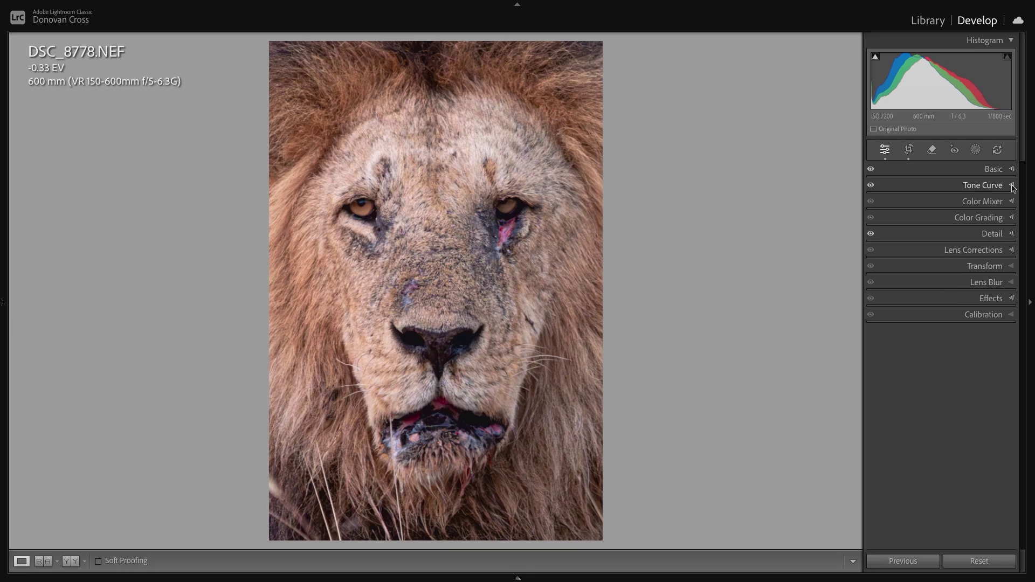
# Step: Sharpen the portrait with Masking at 82 and Amount at 87, and inspect the mouth and eyes up close
pyautogui.click(1016, 233)
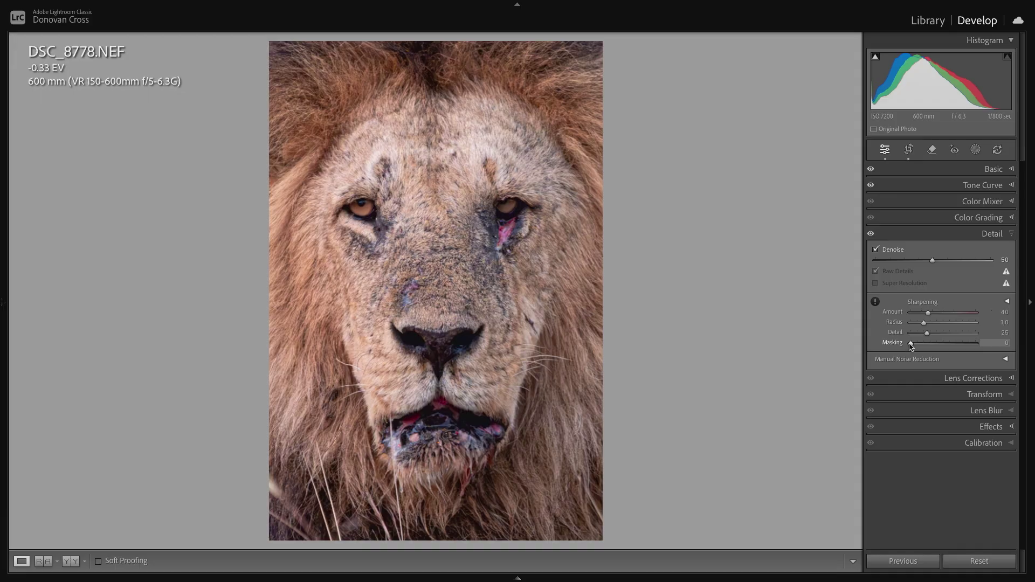
pyautogui.moveTo(910, 345); pyautogui.dragTo(963, 348)
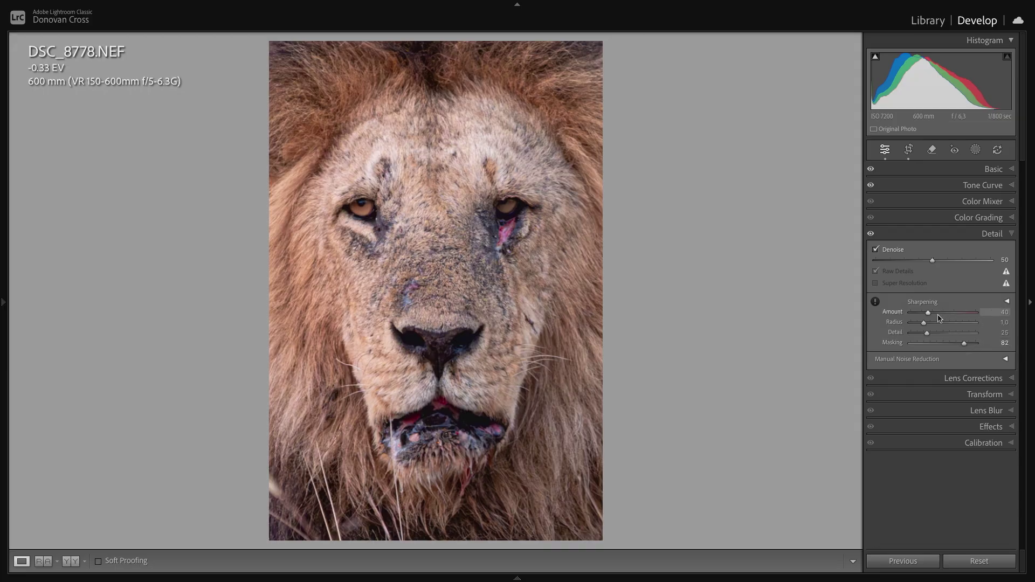
pyautogui.moveTo(928, 315); pyautogui.dragTo(949, 315)
pyautogui.moveTo(949, 315); pyautogui.dragTo(949, 315)
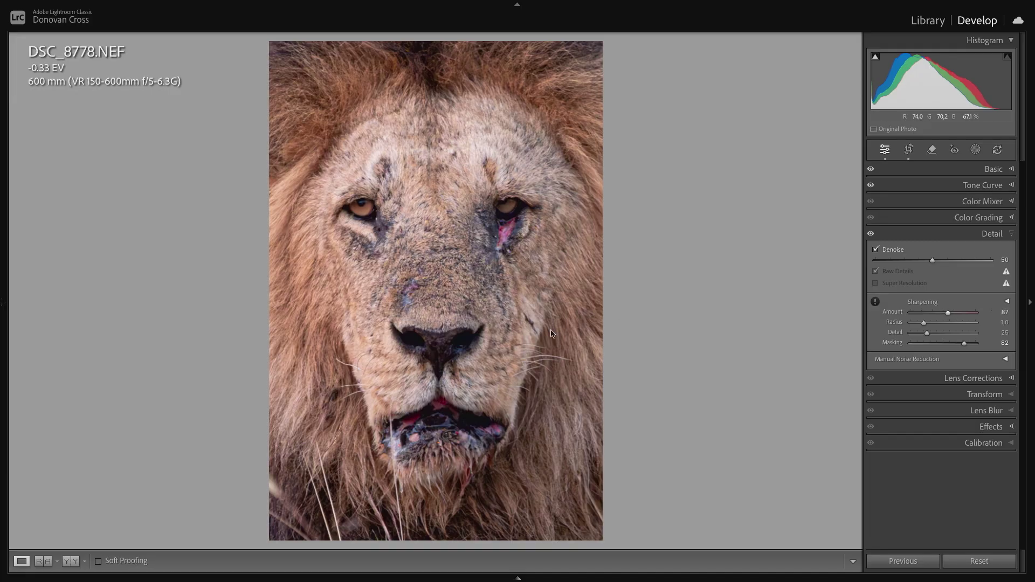
pyautogui.click(464, 283)
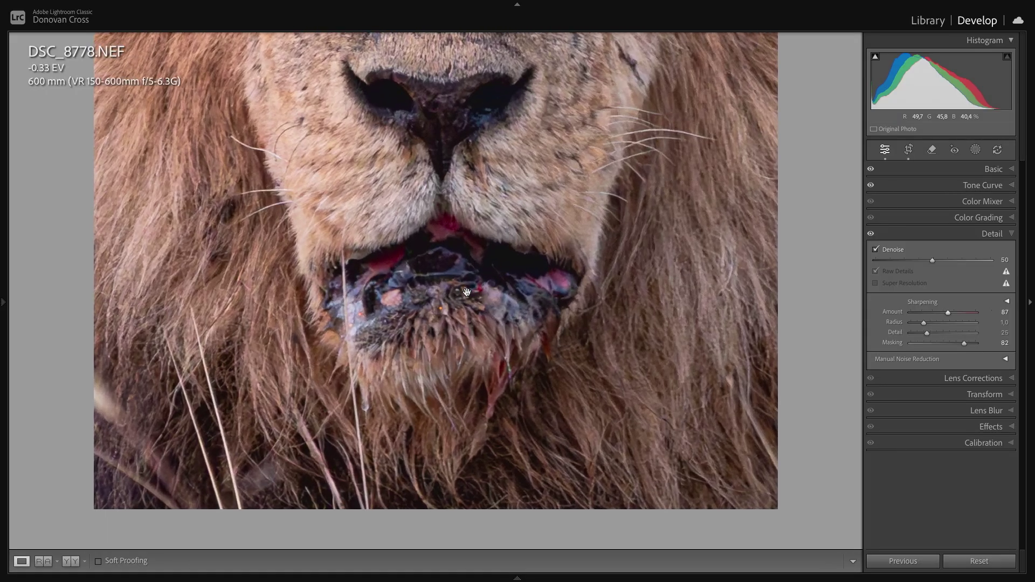
pyautogui.scroll(10, 467, 292)
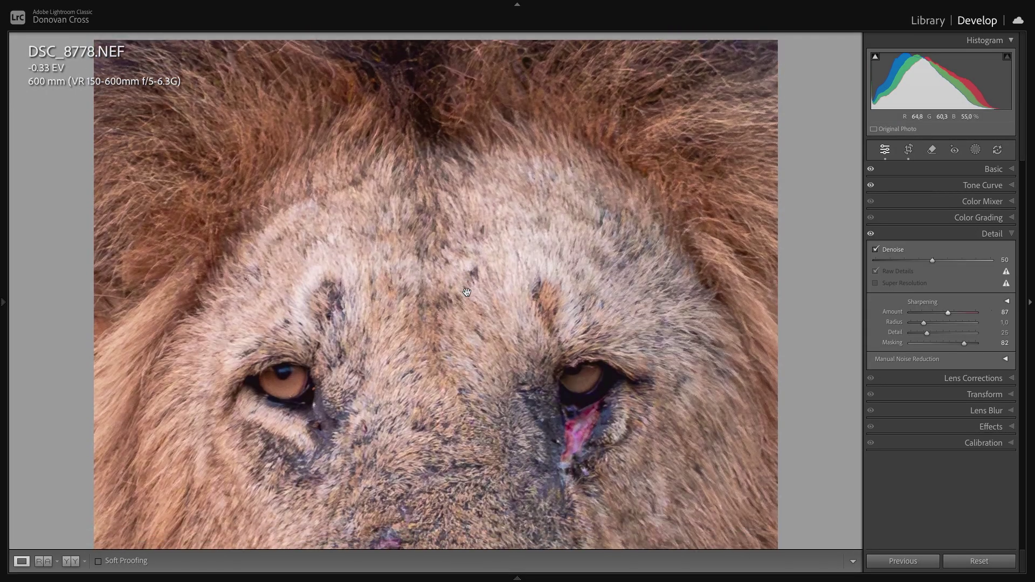
# Step: Inspect the sharpened fur from the forehead down to the nose, and fit the whole portrait in view
pyautogui.scroll(-8, 467, 293)
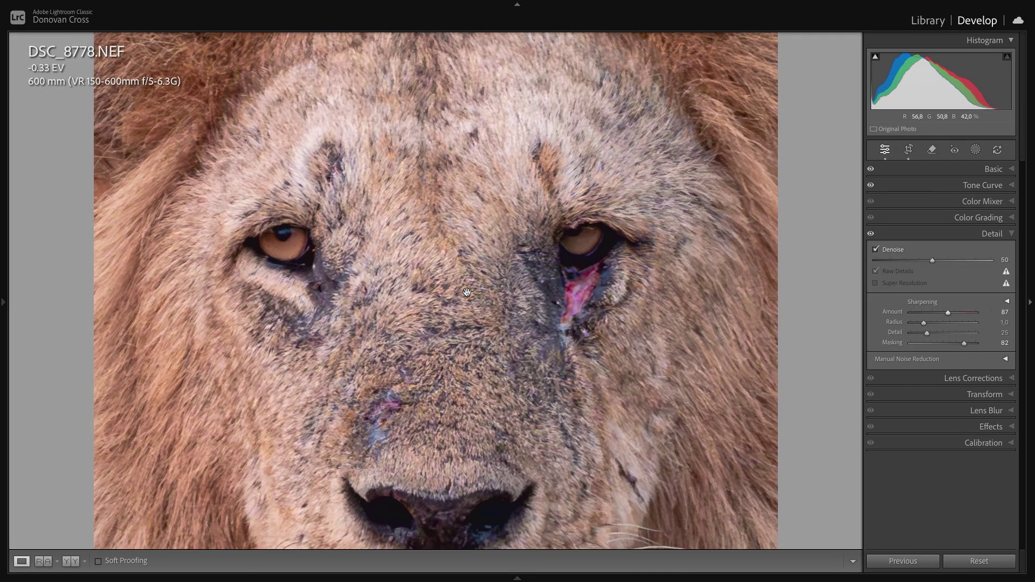
pyautogui.scroll(-2, 466, 293)
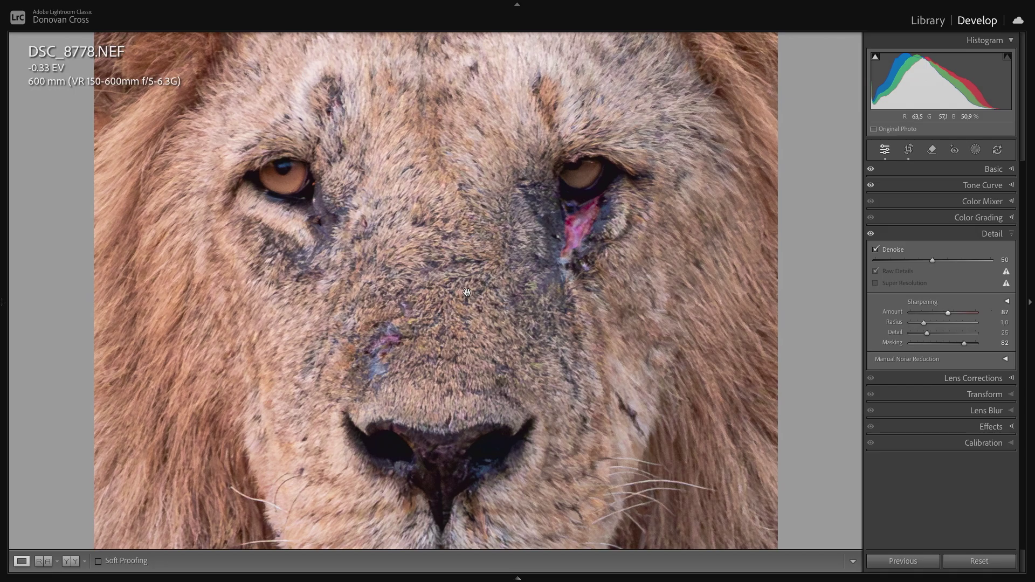
pyautogui.hotkey('ctrl', '-')
pyautogui.hotkey('ctrl', '-')
pyautogui.hotkey('ctrl', '-')
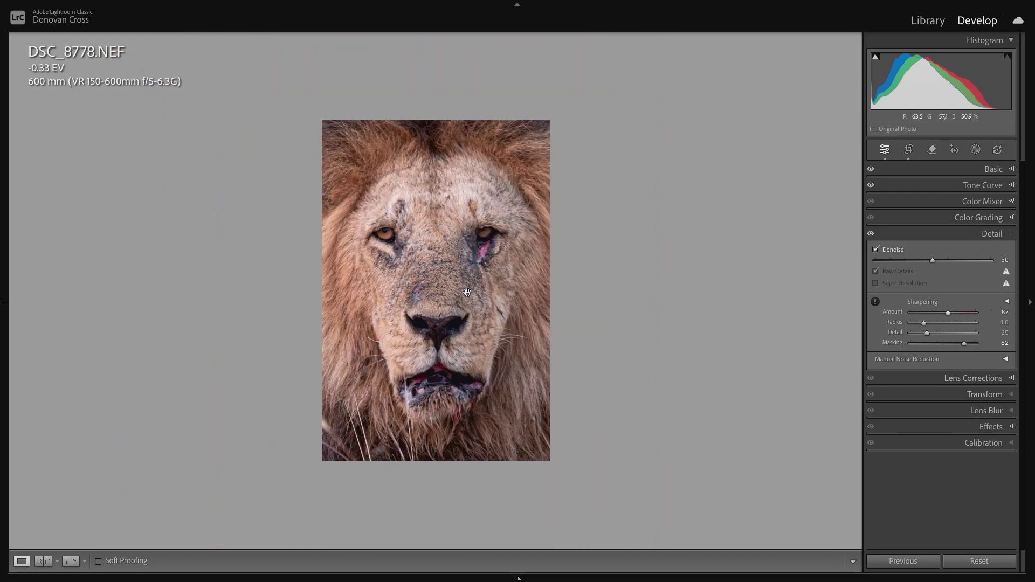
pyautogui.click(4, 302)
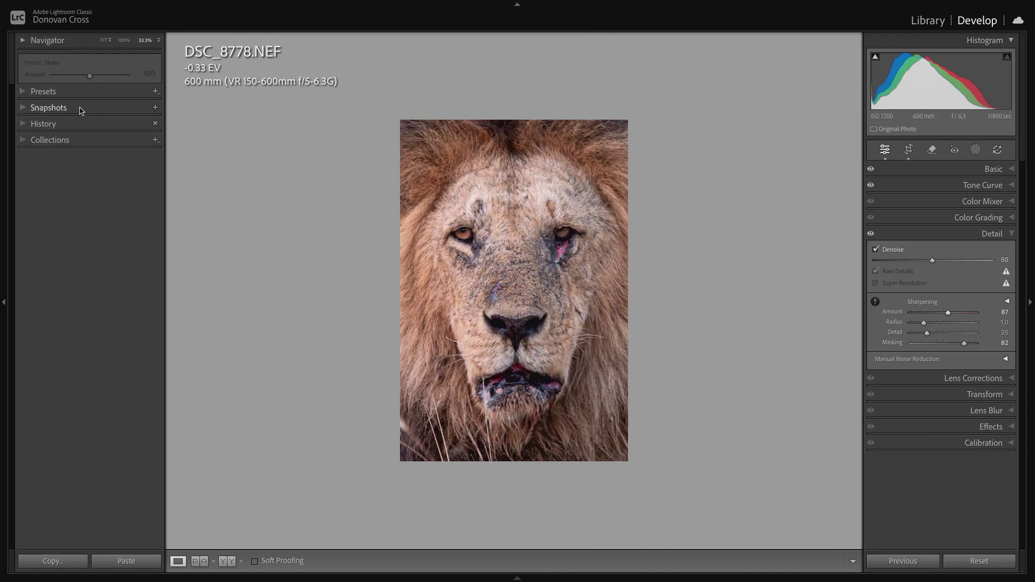
pyautogui.click(104, 40)
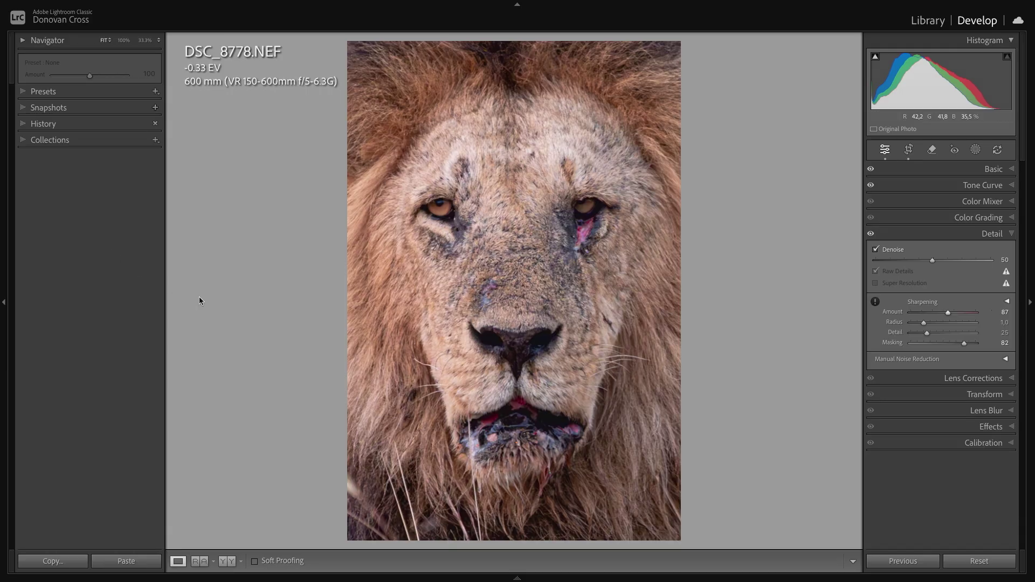
pyautogui.click(4, 302)
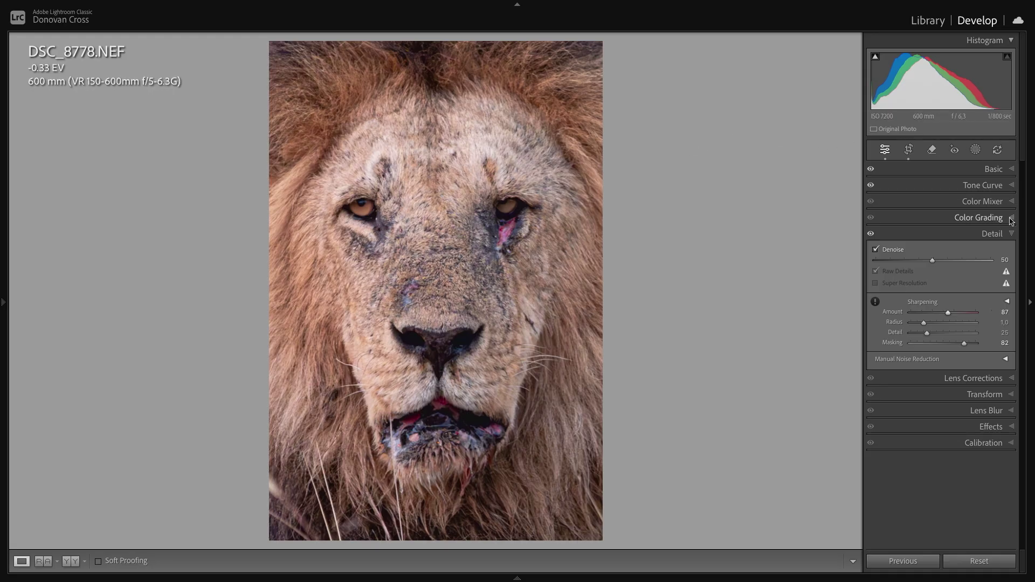
# Step: Darken the portrait's edges with a post-crop vignette Amount of -27, comparing the edit with the unedited version
pyautogui.click(1011, 234)
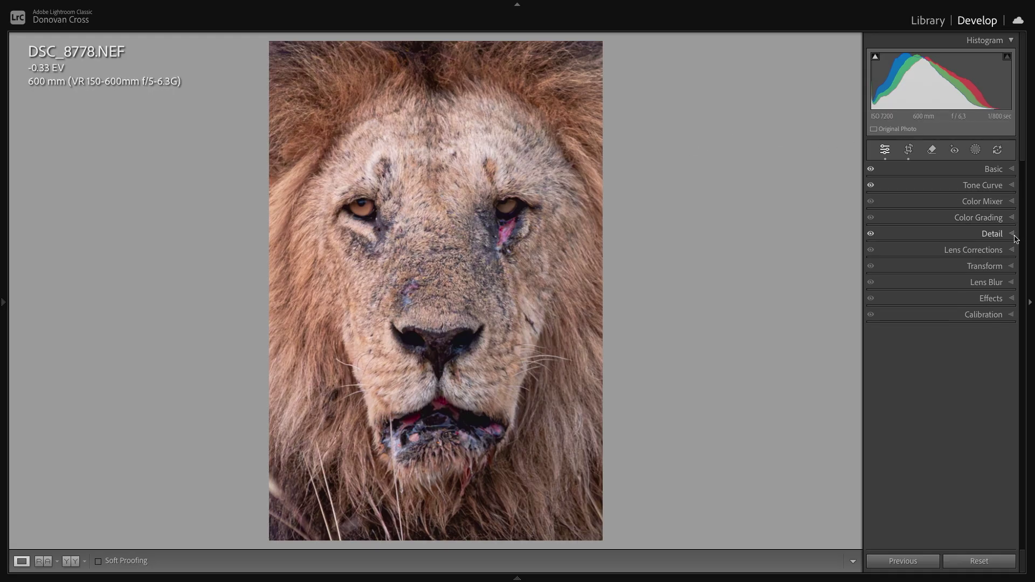
pyautogui.click(1013, 282)
pyautogui.click(1012, 282)
pyautogui.click(1012, 298)
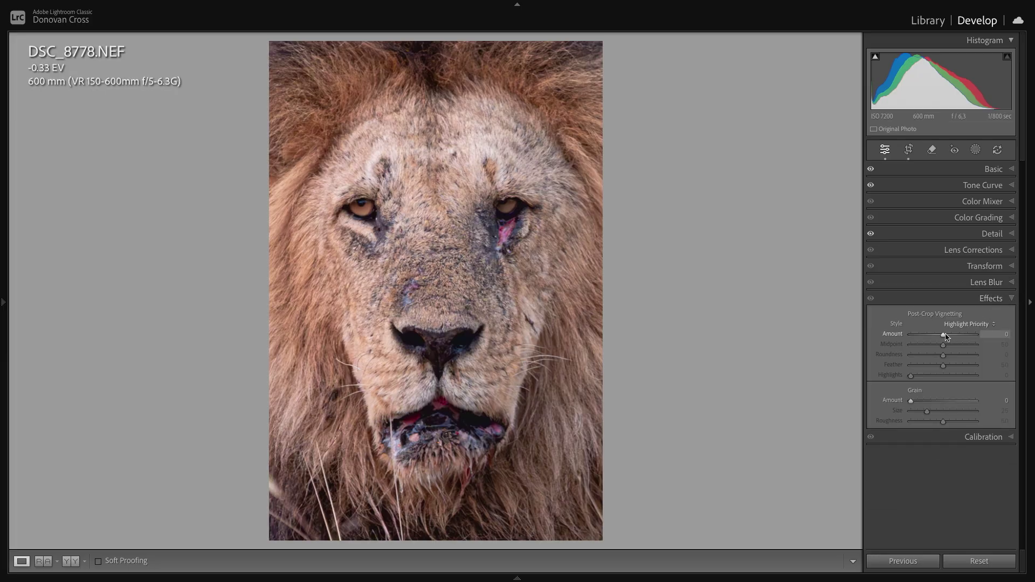
pyautogui.moveTo(945, 335); pyautogui.dragTo(936, 337)
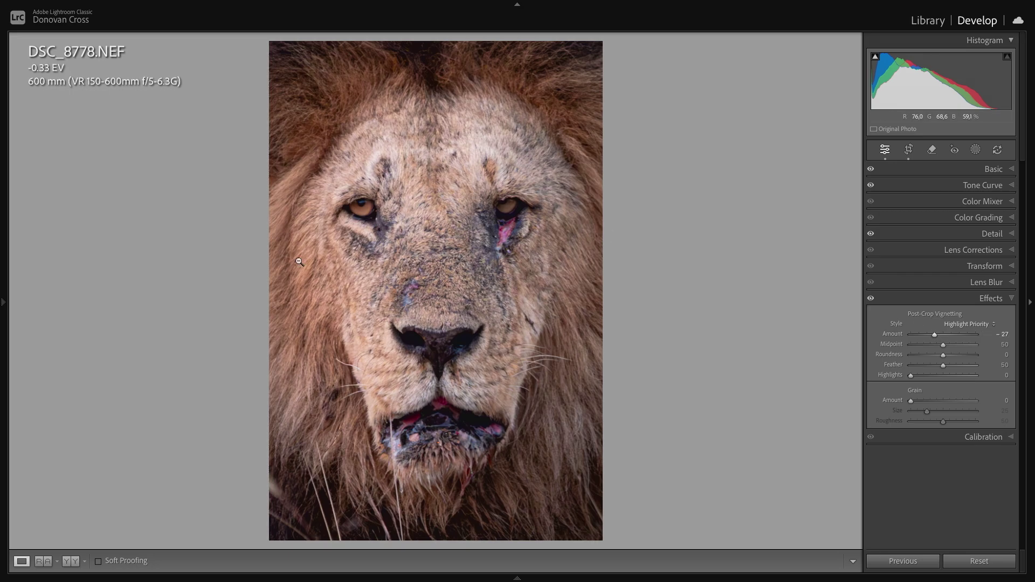
pyautogui.press('\\')
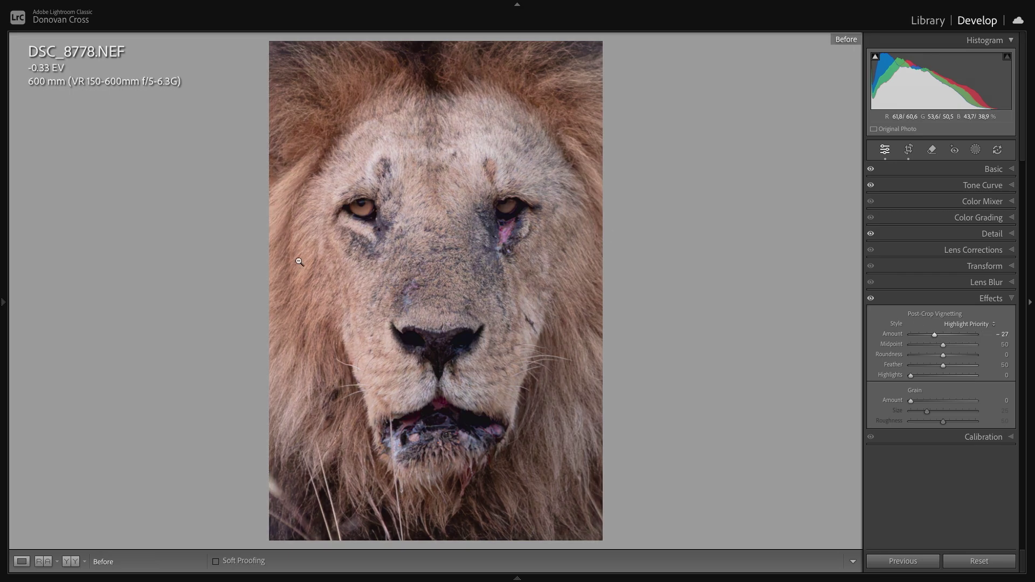
pyautogui.press('\\')
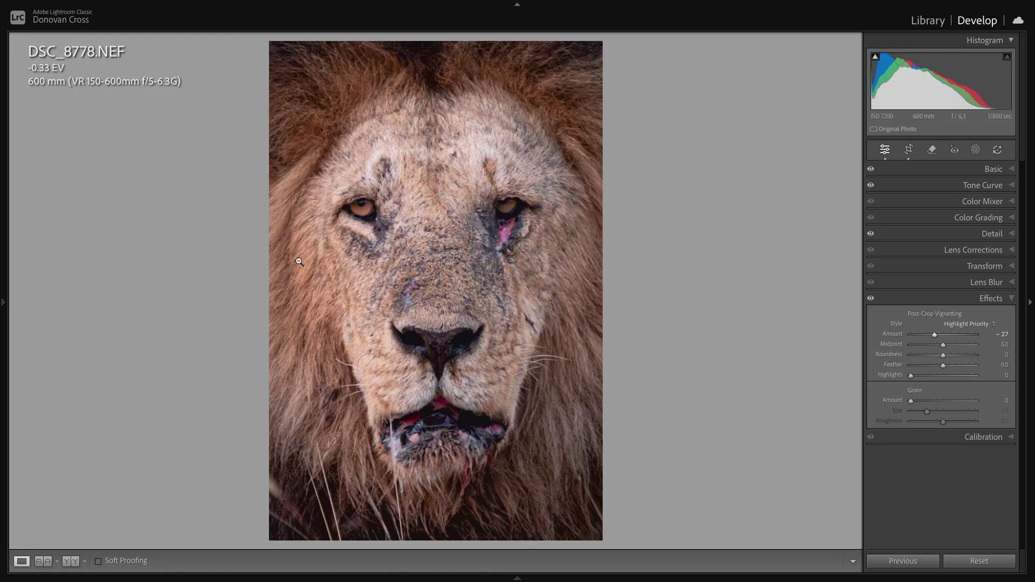
pyautogui.press('\\')
pyautogui.press('\\')
pyautogui.press('\\')
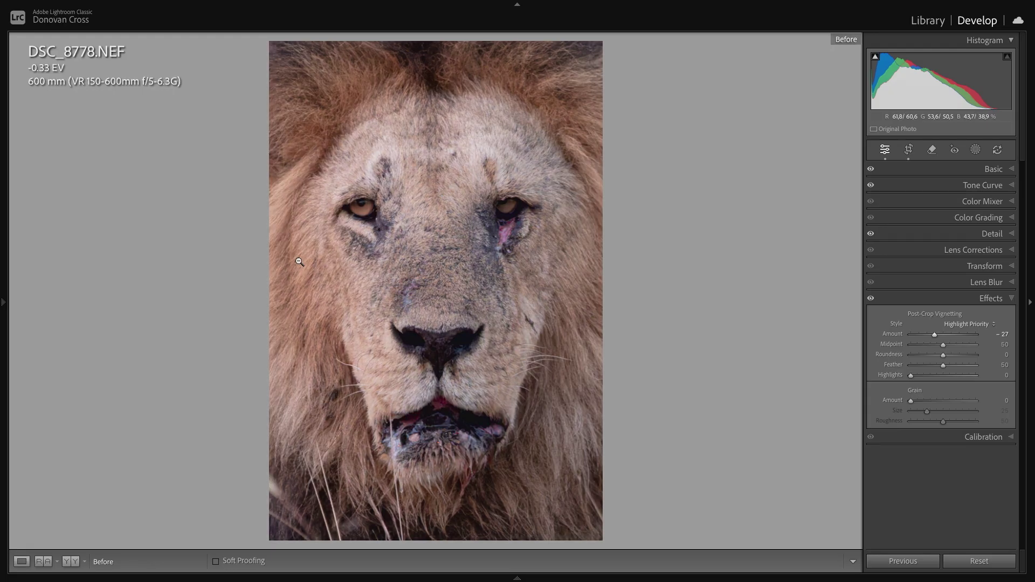
pyautogui.press('\\')
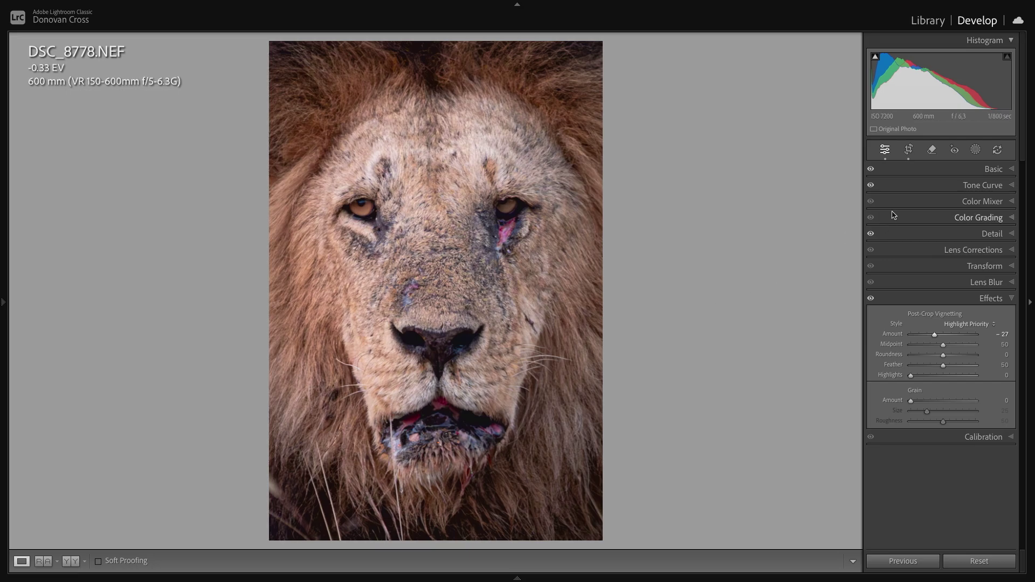
# Step: Add a radial gradient mask centred on the bridge of the lion's nose, stretched from the forehead to the mouth and across both cheeks
pyautogui.click(975, 151)
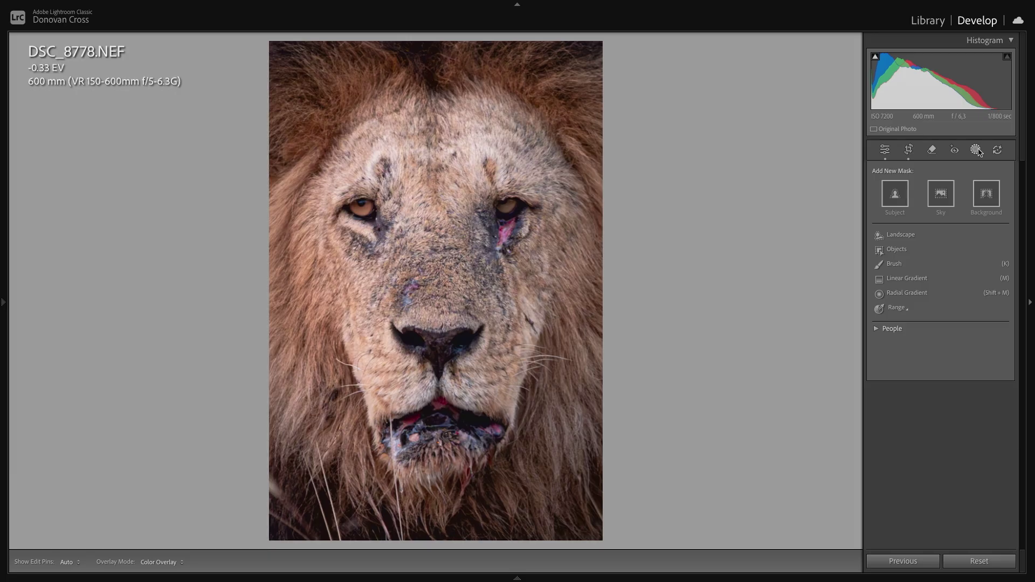
pyautogui.click(907, 293)
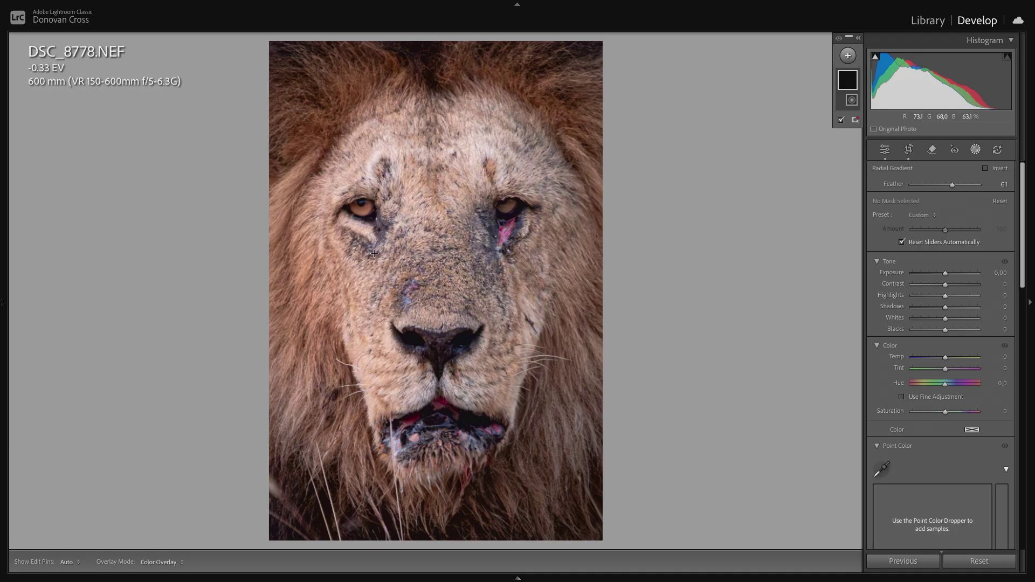
pyautogui.moveTo(426, 209); pyautogui.dragTo(358, 316)
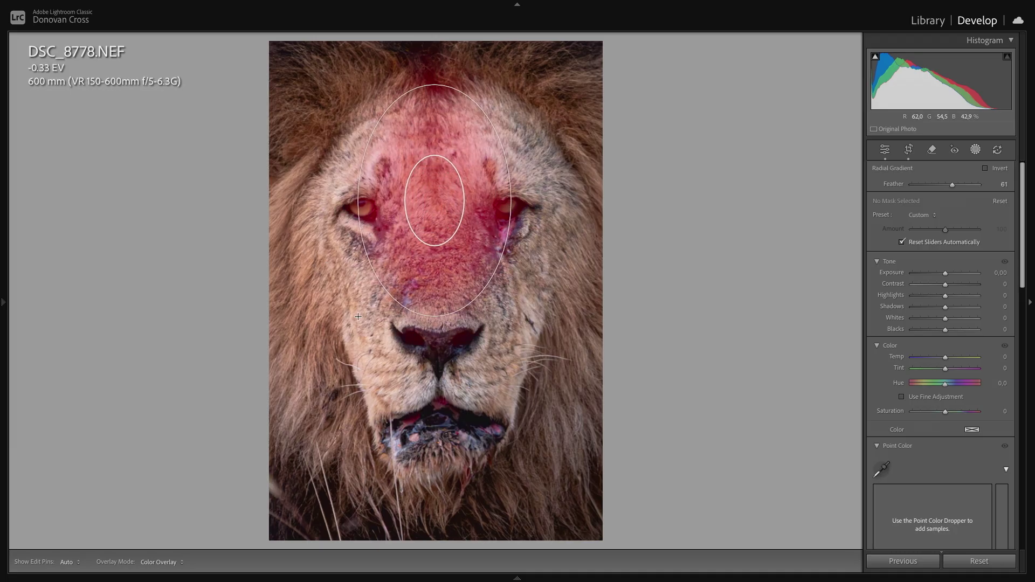
pyautogui.moveTo(431, 202); pyautogui.dragTo(432, 257)
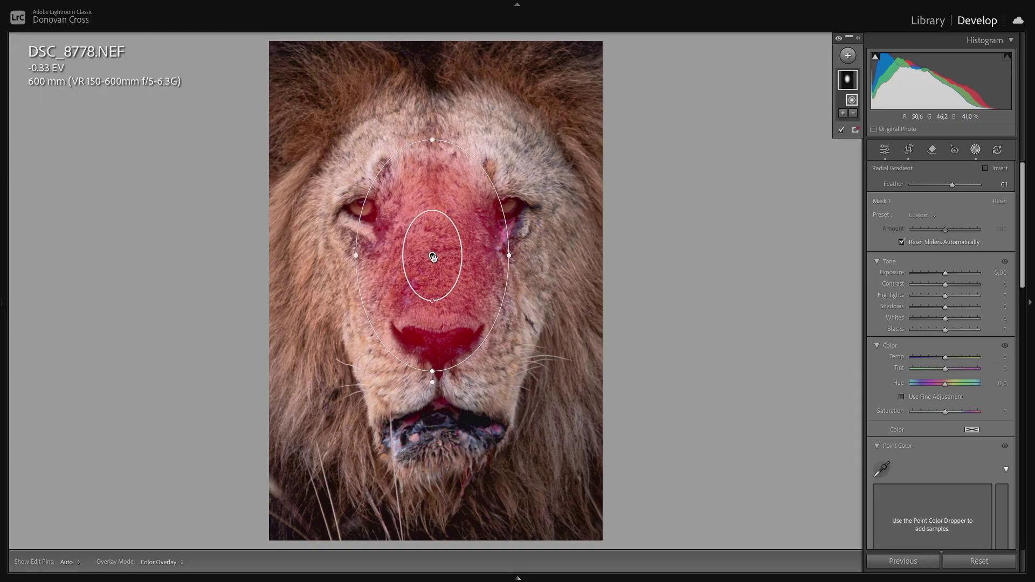
pyautogui.moveTo(433, 372); pyautogui.dragTo(433, 403)
pyautogui.moveTo(356, 259); pyautogui.dragTo(314, 260)
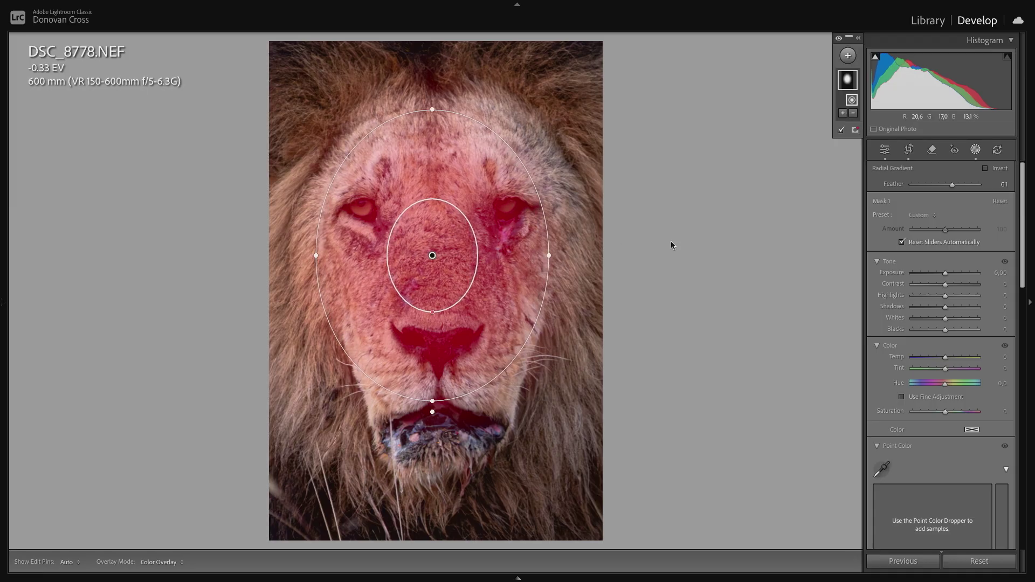
# Step: Invert the radial mask to cover the area around the face, set its Feather to 59 and hide the overlay
pyautogui.click(985, 170)
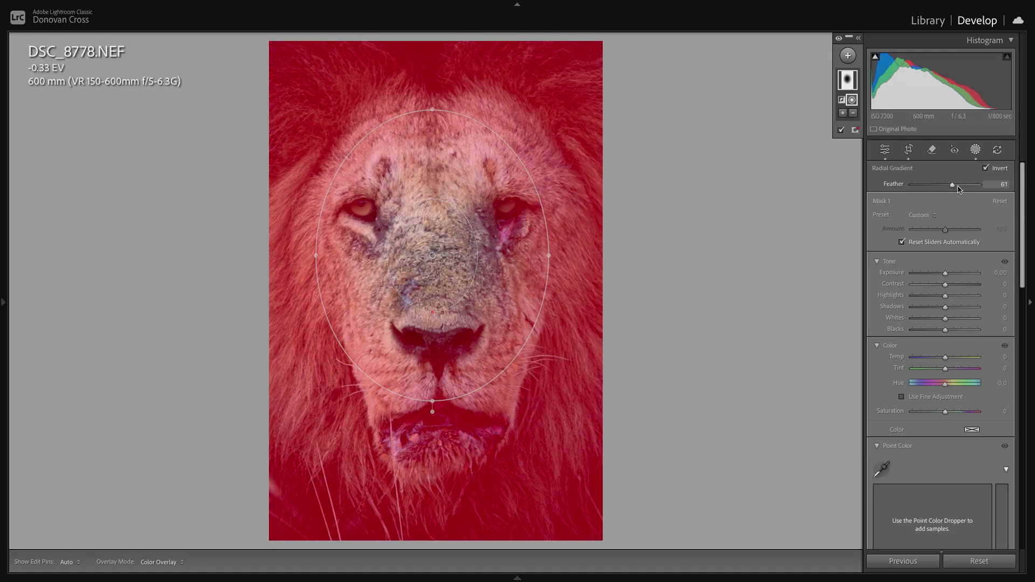
pyautogui.moveTo(952, 187)
pyautogui.mouseDown()
pyautogui.moveTo(938, 186)
pyautogui.moveTo(968, 185)
pyautogui.moveTo(937, 186)
pyautogui.moveTo(962, 186)
pyautogui.moveTo(952, 187)
pyautogui.mouseUp()
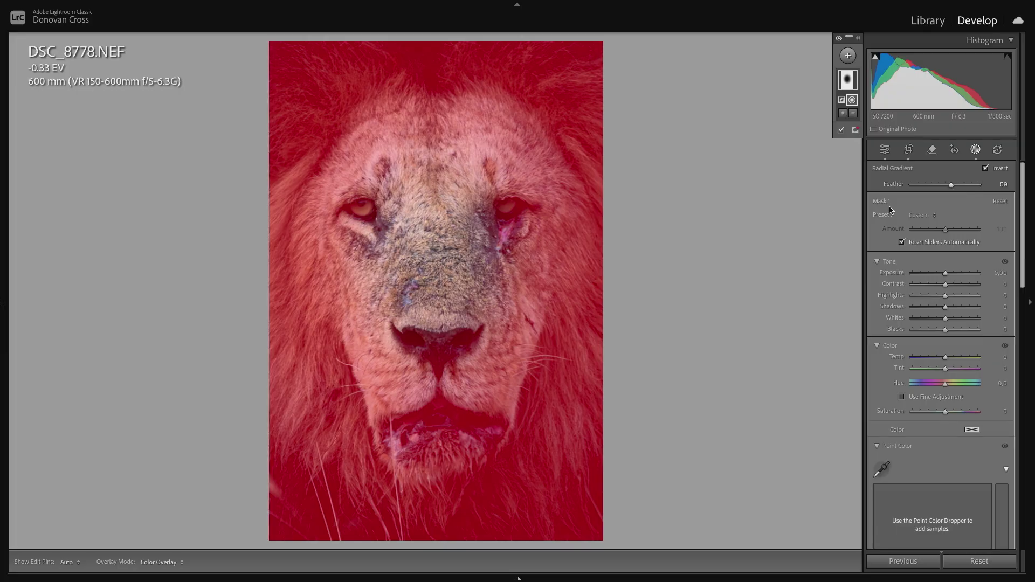
pyautogui.press('o')
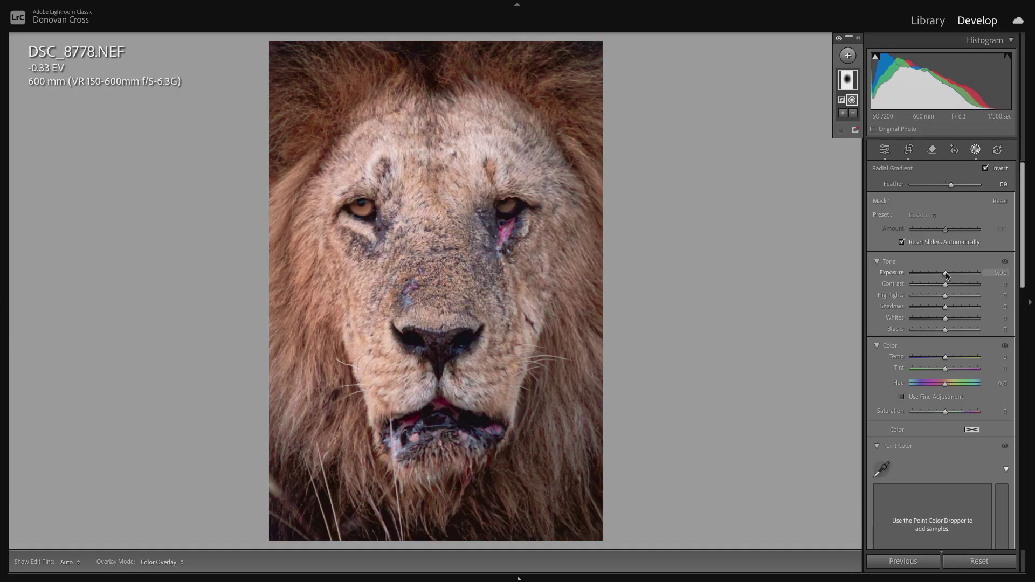
# Step: Set the inverted mask's Exposure to -0.27 and compare the portrait with and without the mask
pyautogui.moveTo(946, 273); pyautogui.dragTo(944, 275)
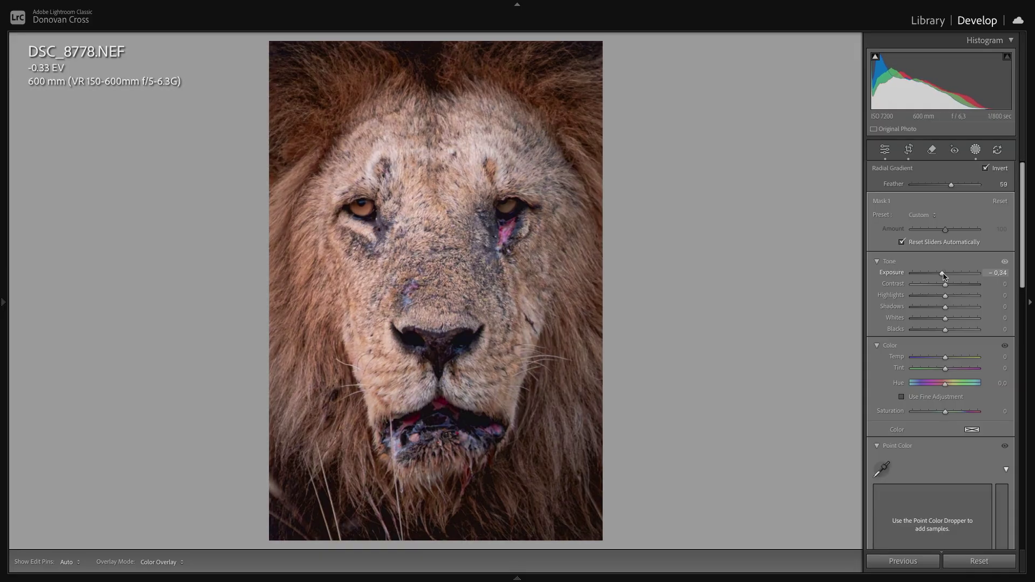
pyautogui.moveTo(944, 276); pyautogui.dragTo(944, 276)
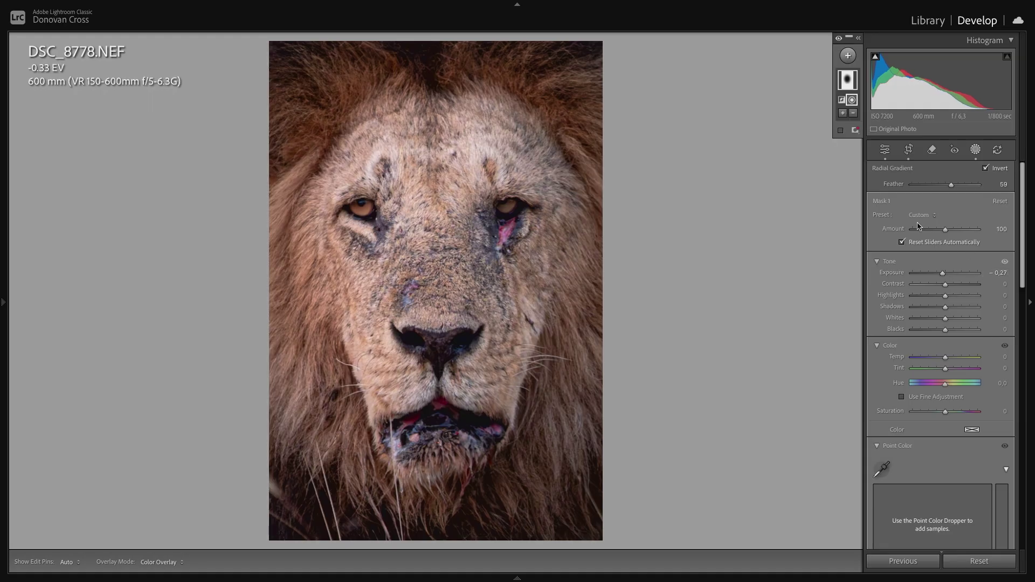
pyautogui.click(839, 40)
pyautogui.click(839, 40)
pyautogui.click(839, 40)
pyautogui.click(839, 40)
pyautogui.click(839, 40)
pyautogui.click(839, 40)
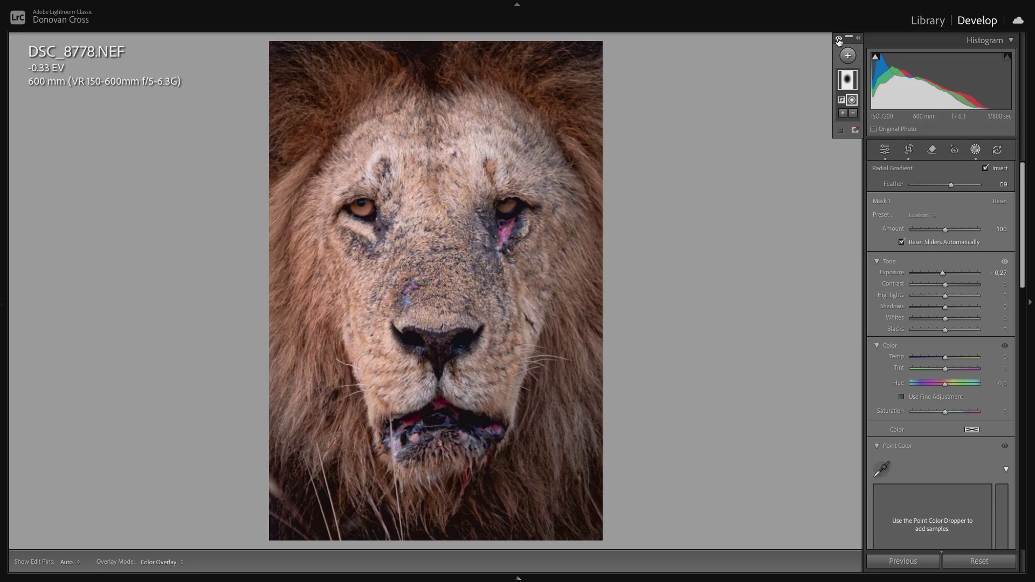